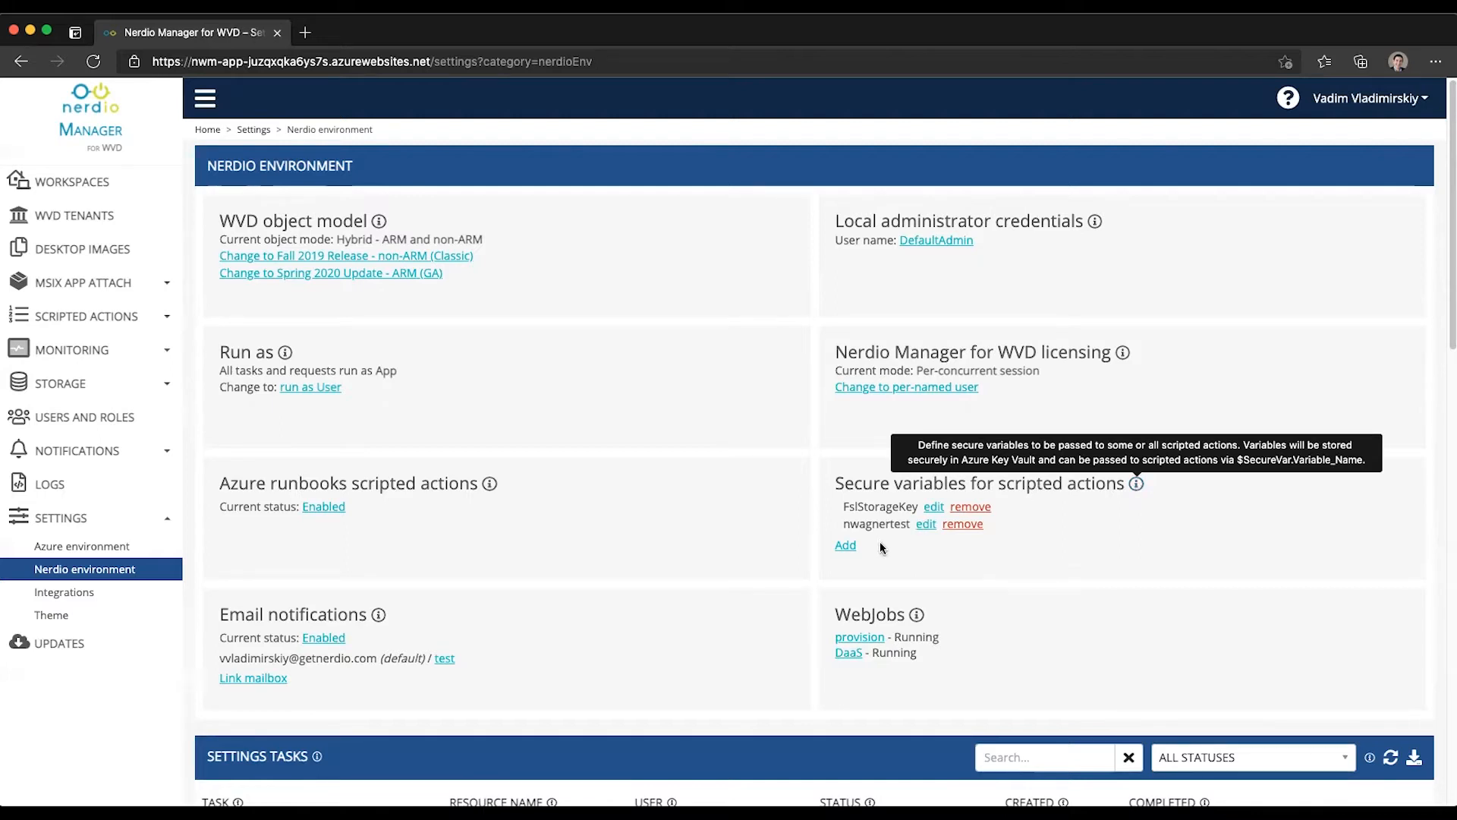
Step: Add a new secure variable named APIKey and enter its secret key value
left_click(845, 546)
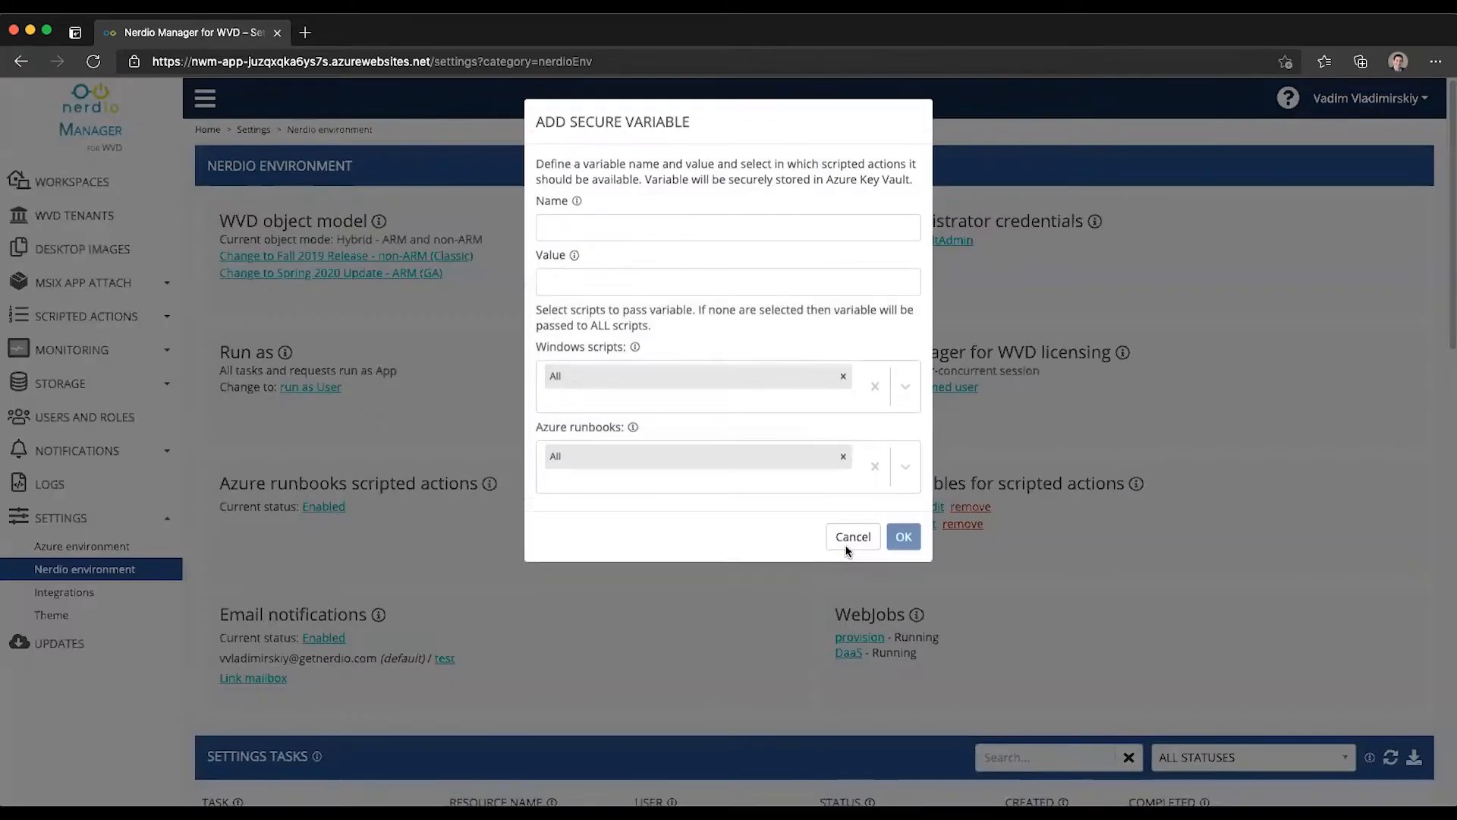
left_click(585, 217)
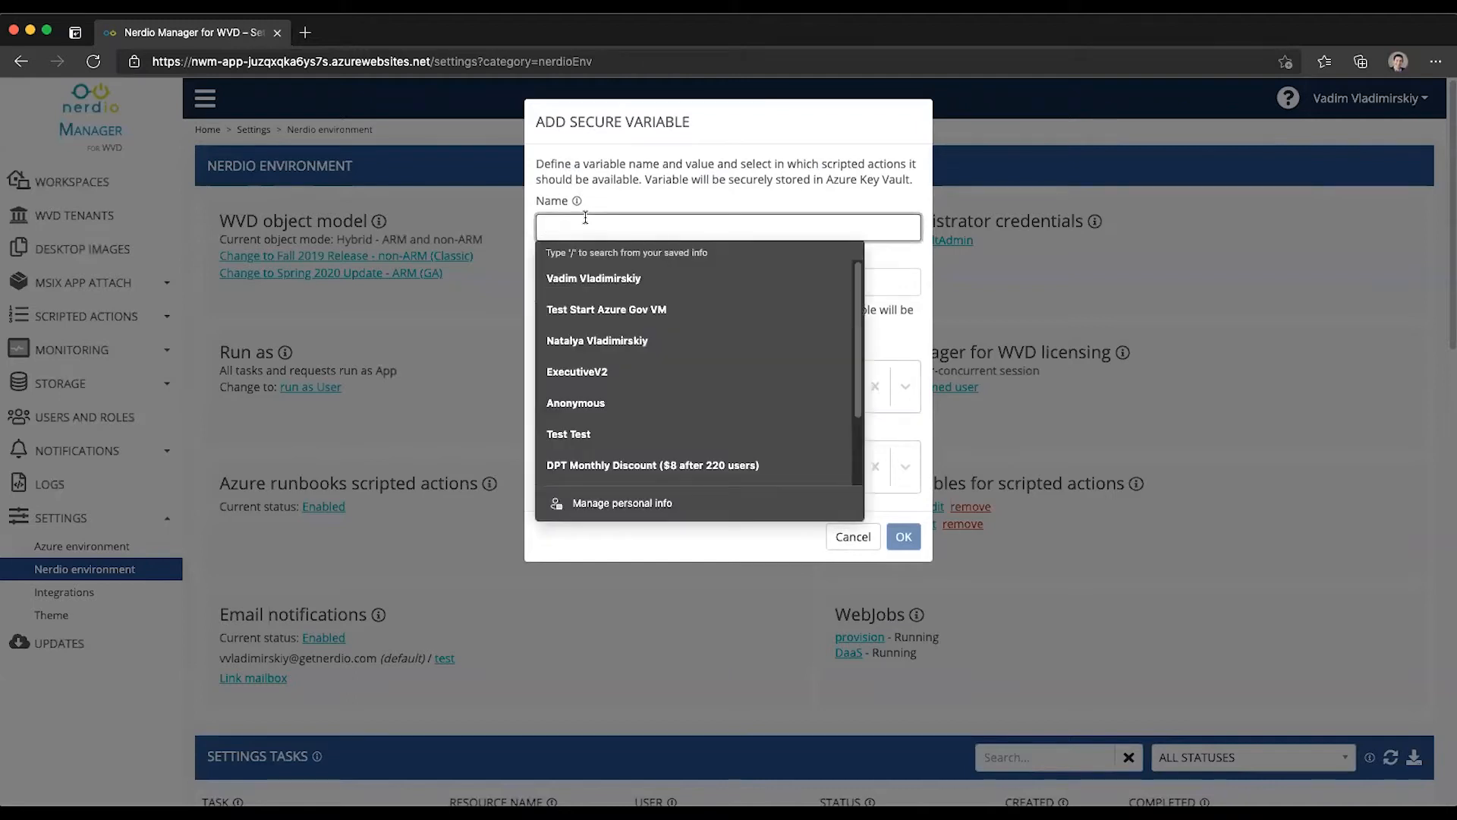
type("API")
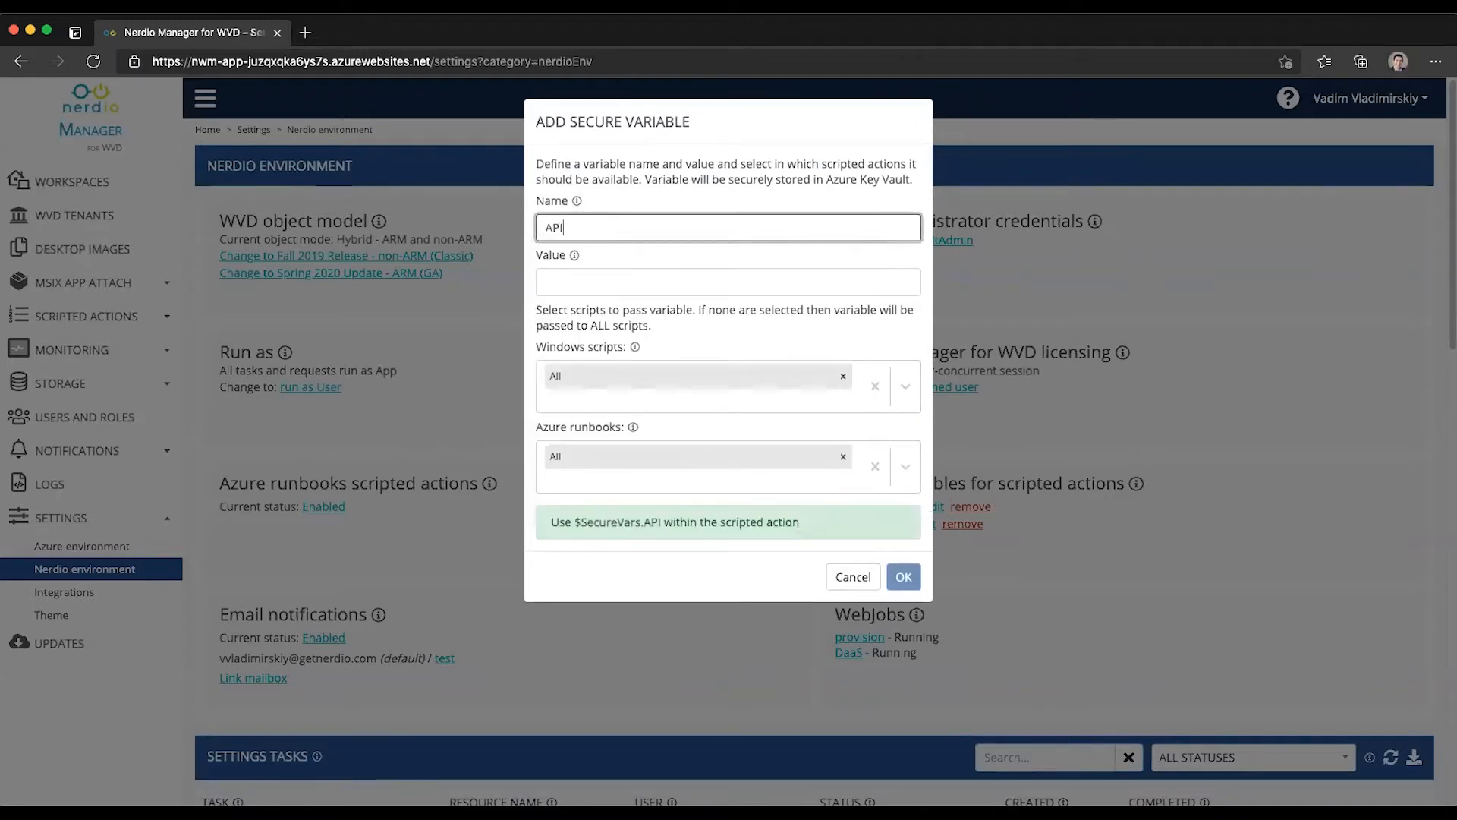
type("Key")
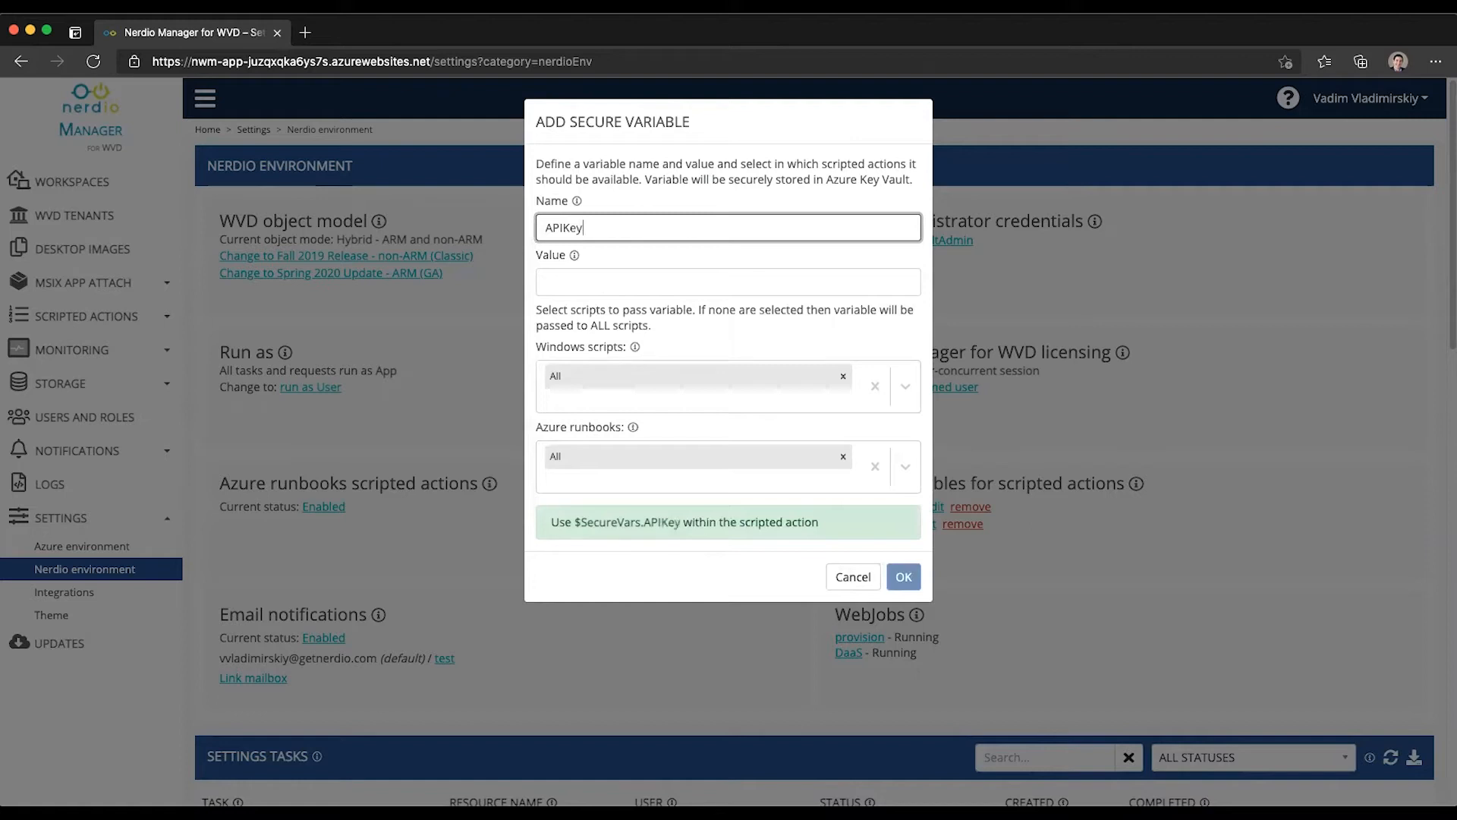
left_click(574, 285)
type("asdfasdfa")
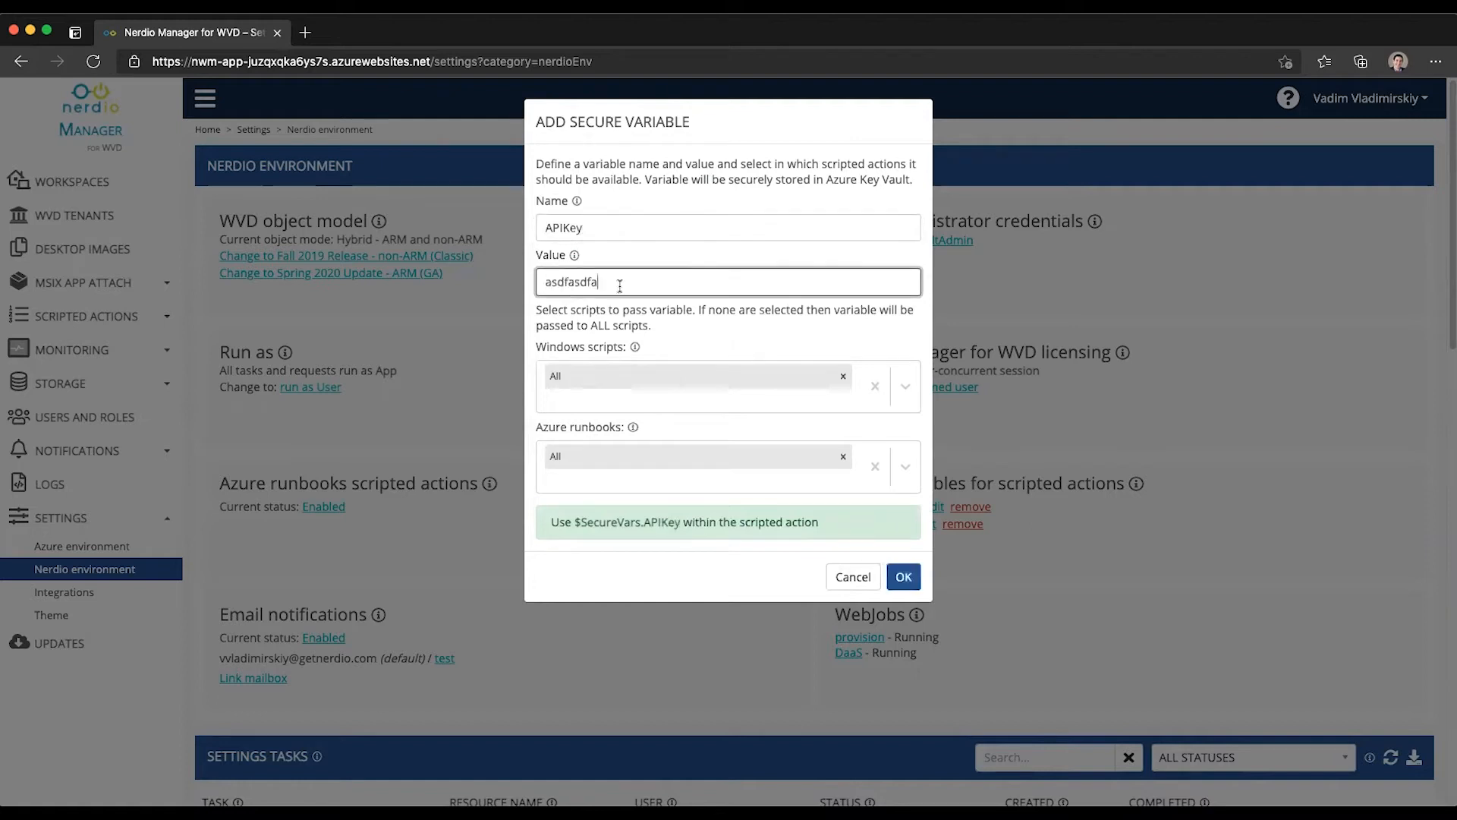
type("a0-s98df0- asdf98")
key("BackSpace")
key("BackSpace")
key("BackSpace")
key("BackSpace")
key("BackSpace")
key("BackSpace")
key("BackSpace")
type("asd908")
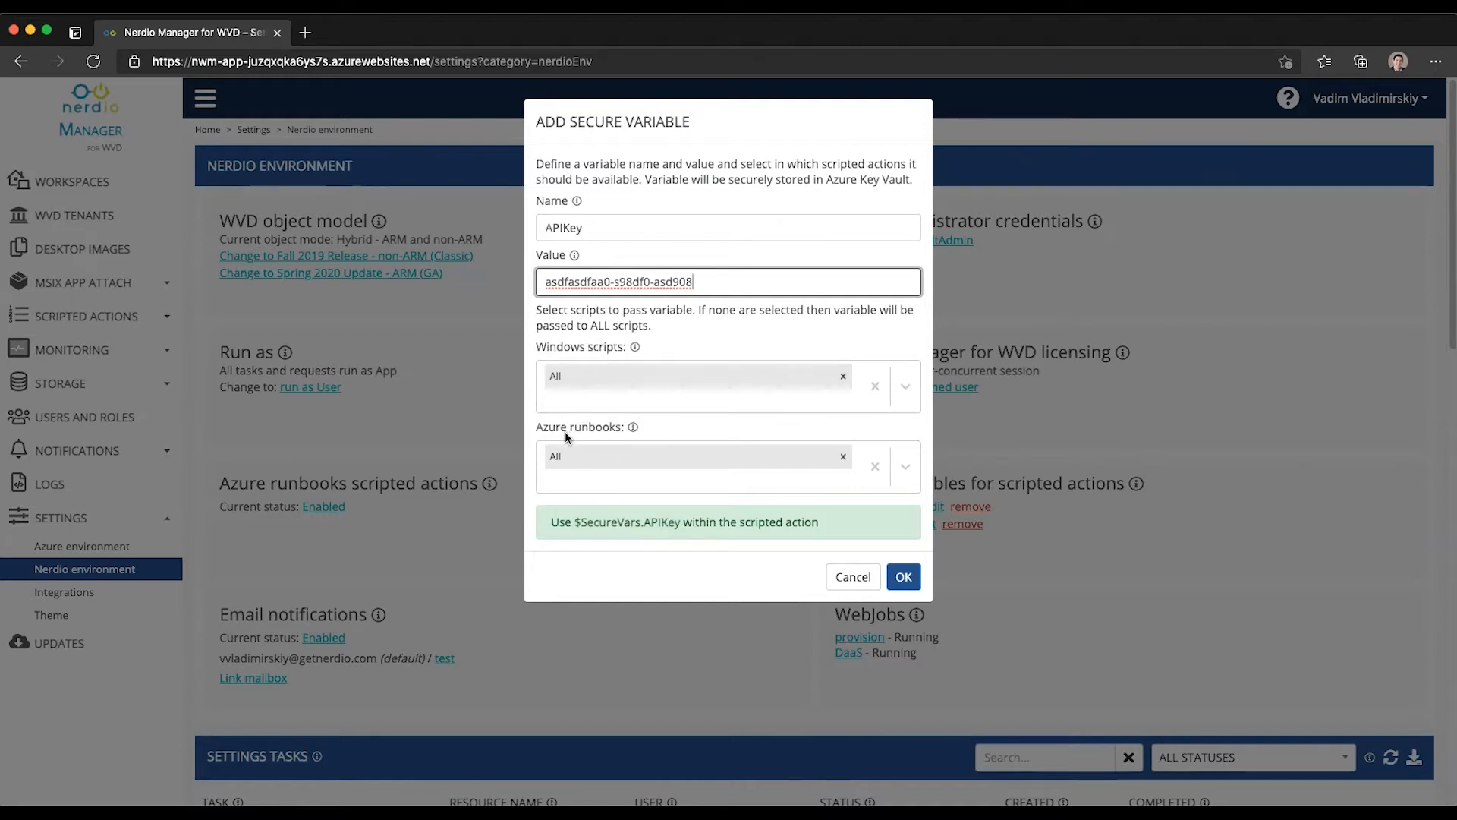
left_click_drag(796, 375, 793, 382)
left_click(904, 386)
mouse_move(916, 449)
left_mouse_down()
mouse_move(919, 605)
mouse_move(896, 456)
left_mouse_up()
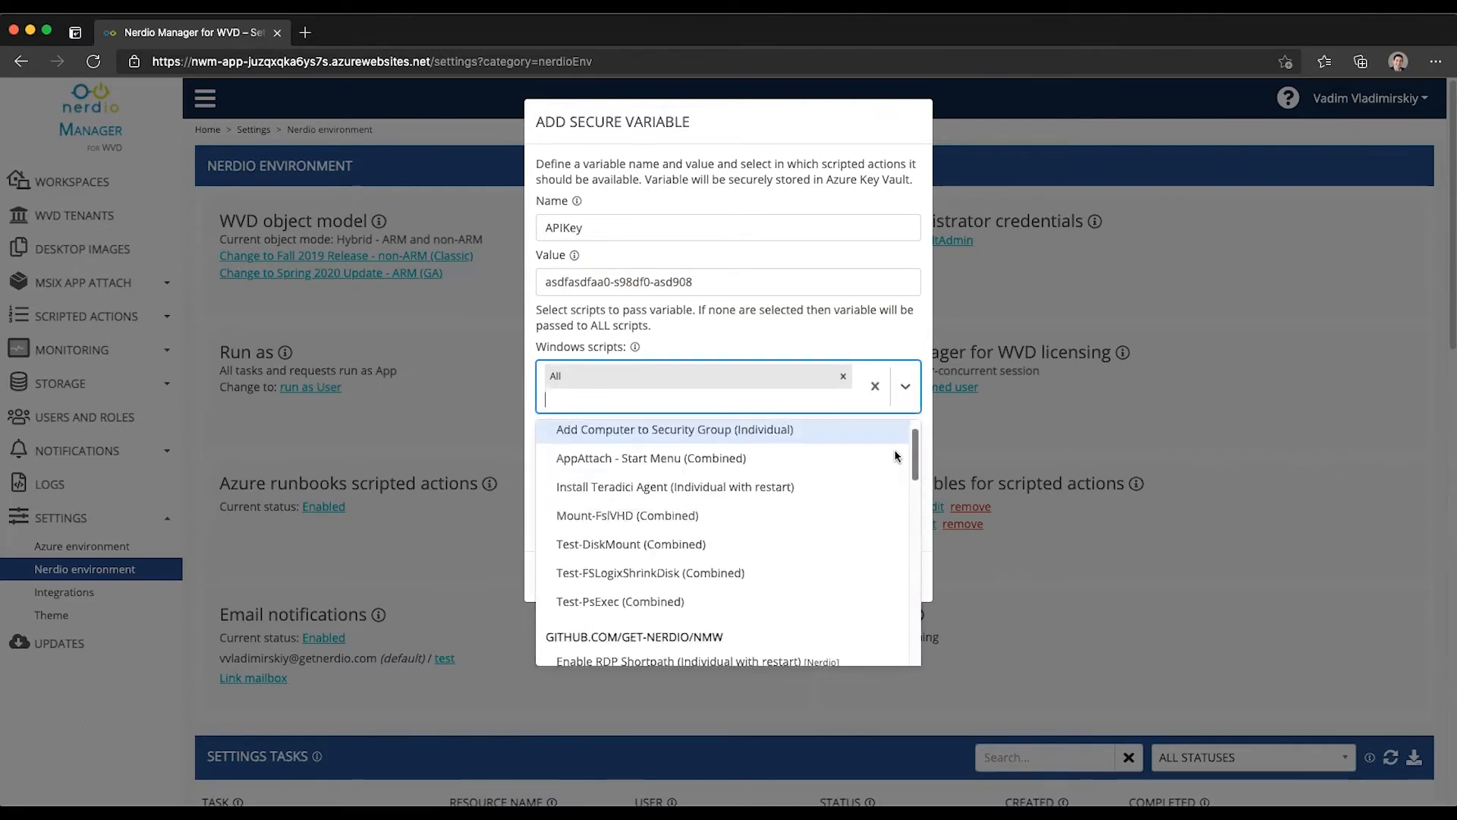
scroll(895, 457, "down", 1)
scroll(896, 447, "up", 2)
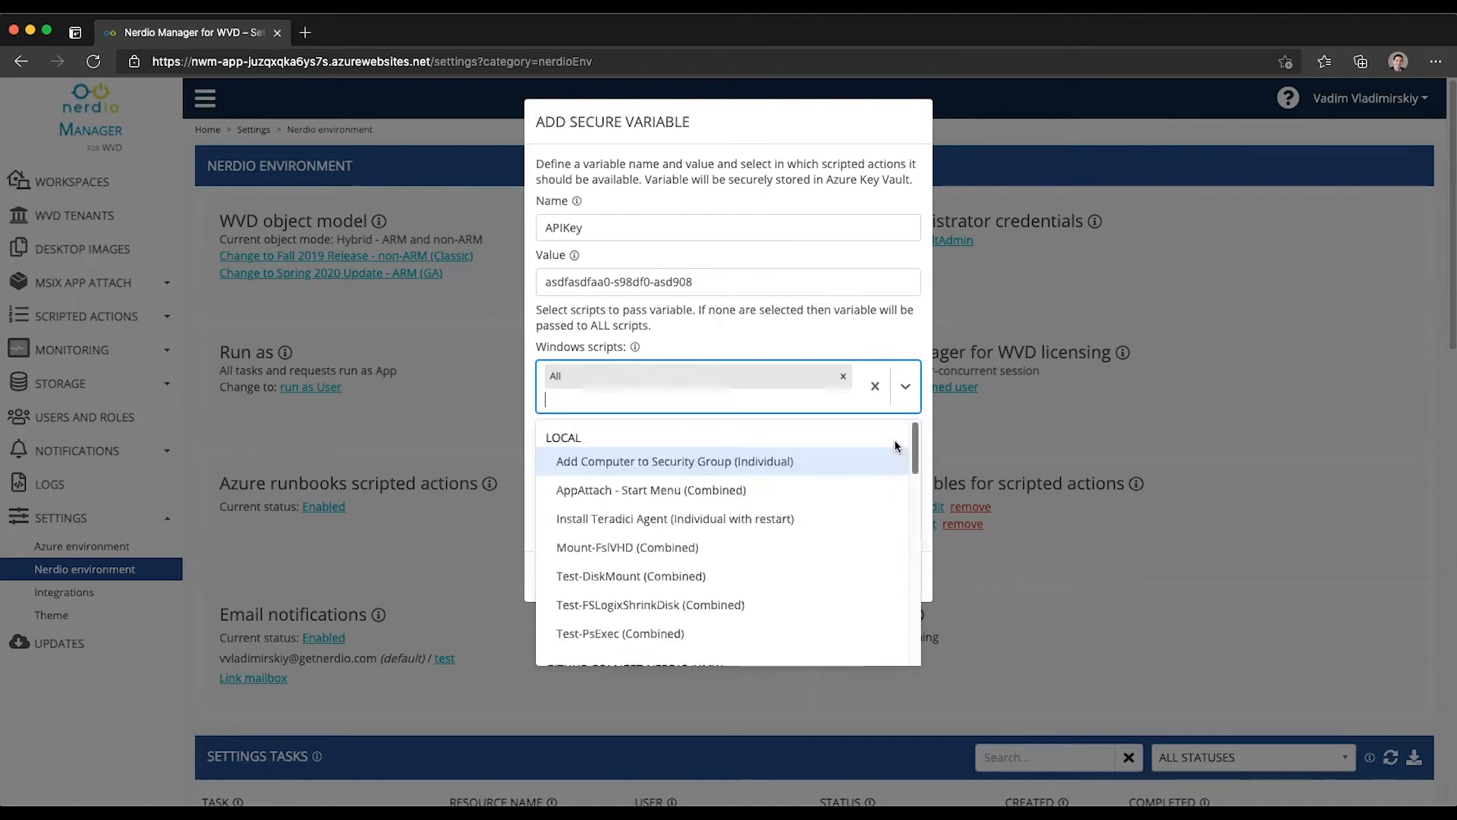
left_click(849, 340)
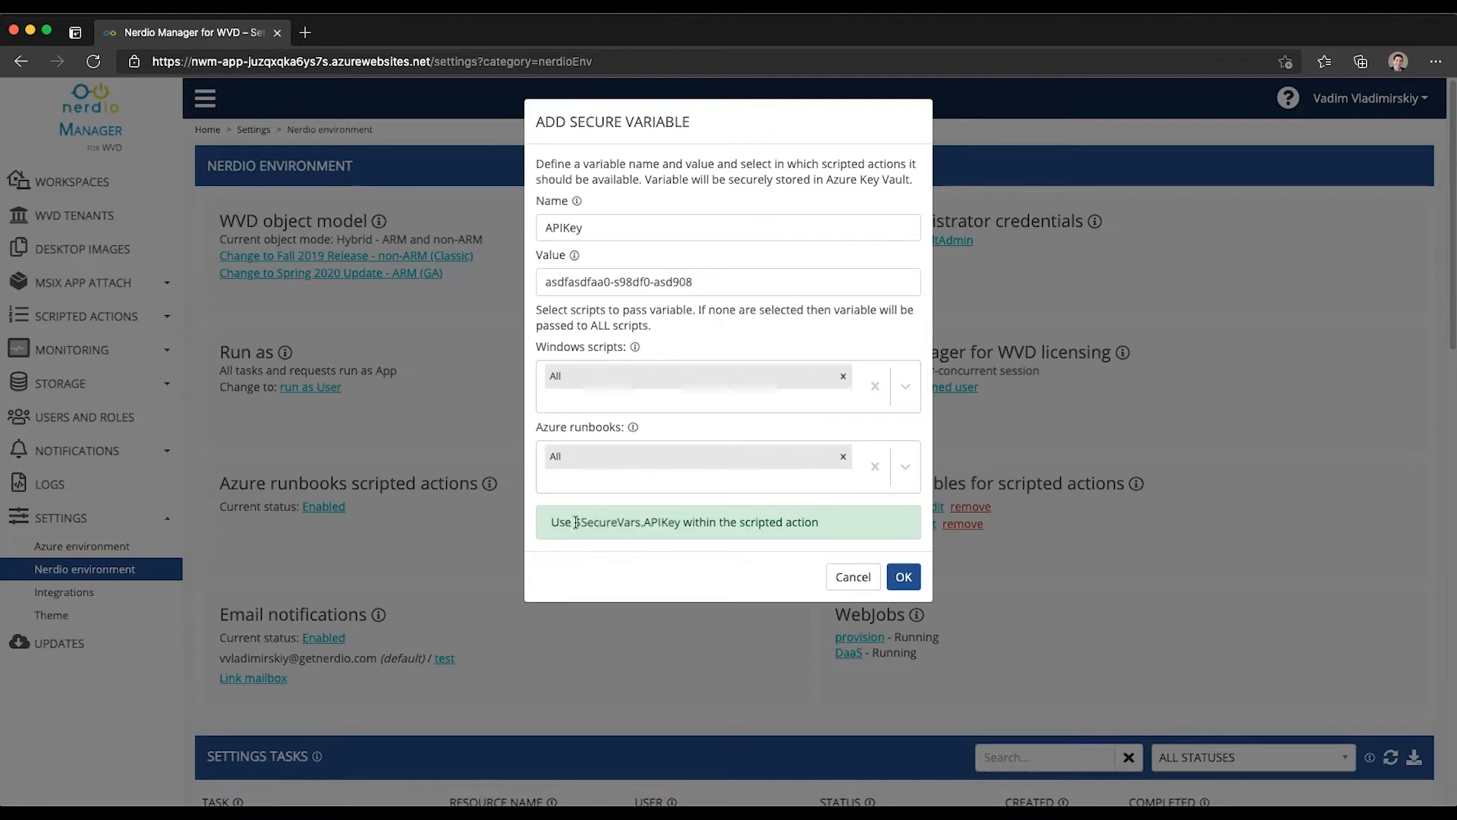
left_click_drag(576, 523, 680, 522)
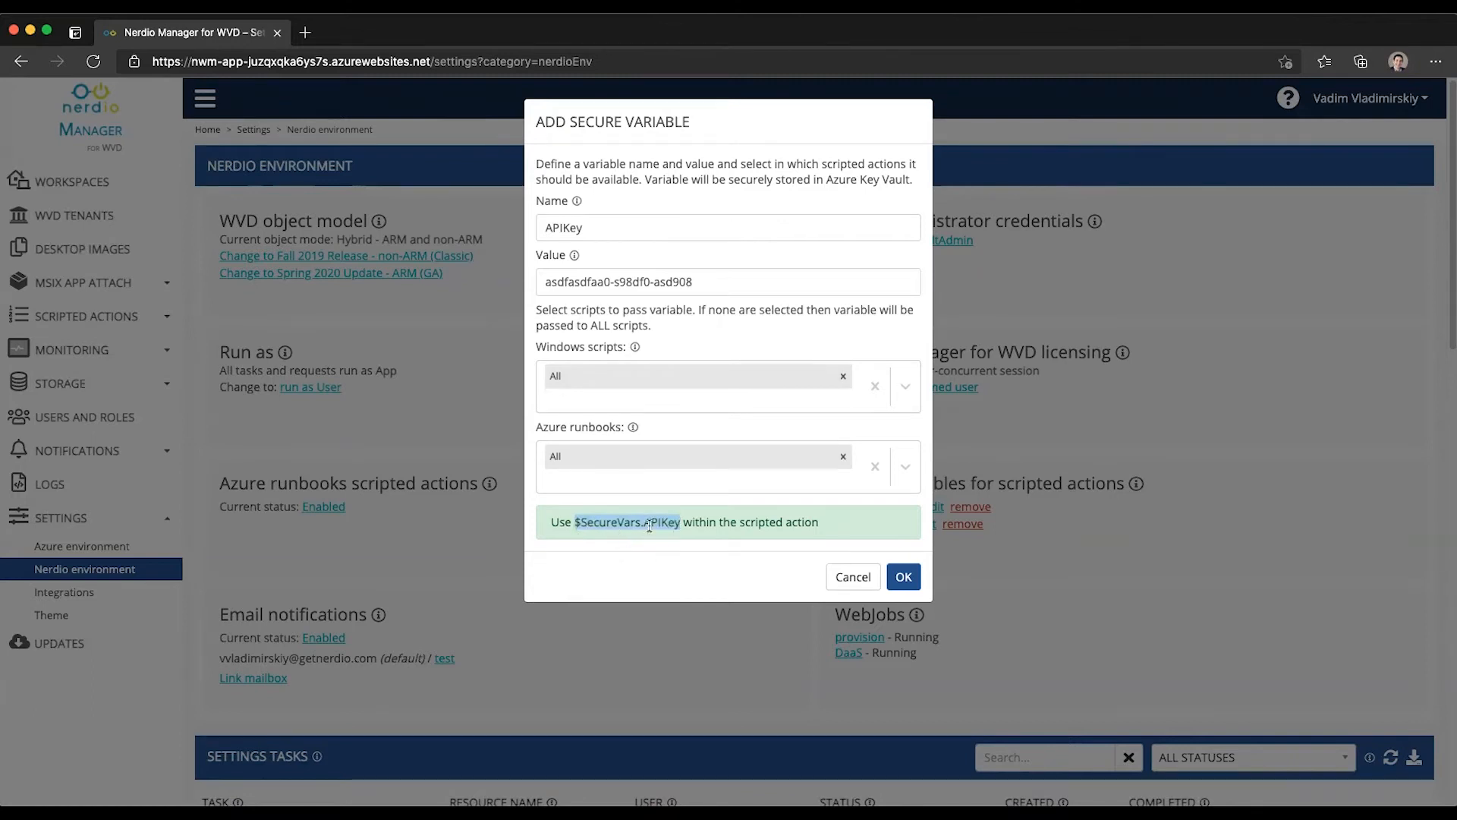
double_click(592, 226)
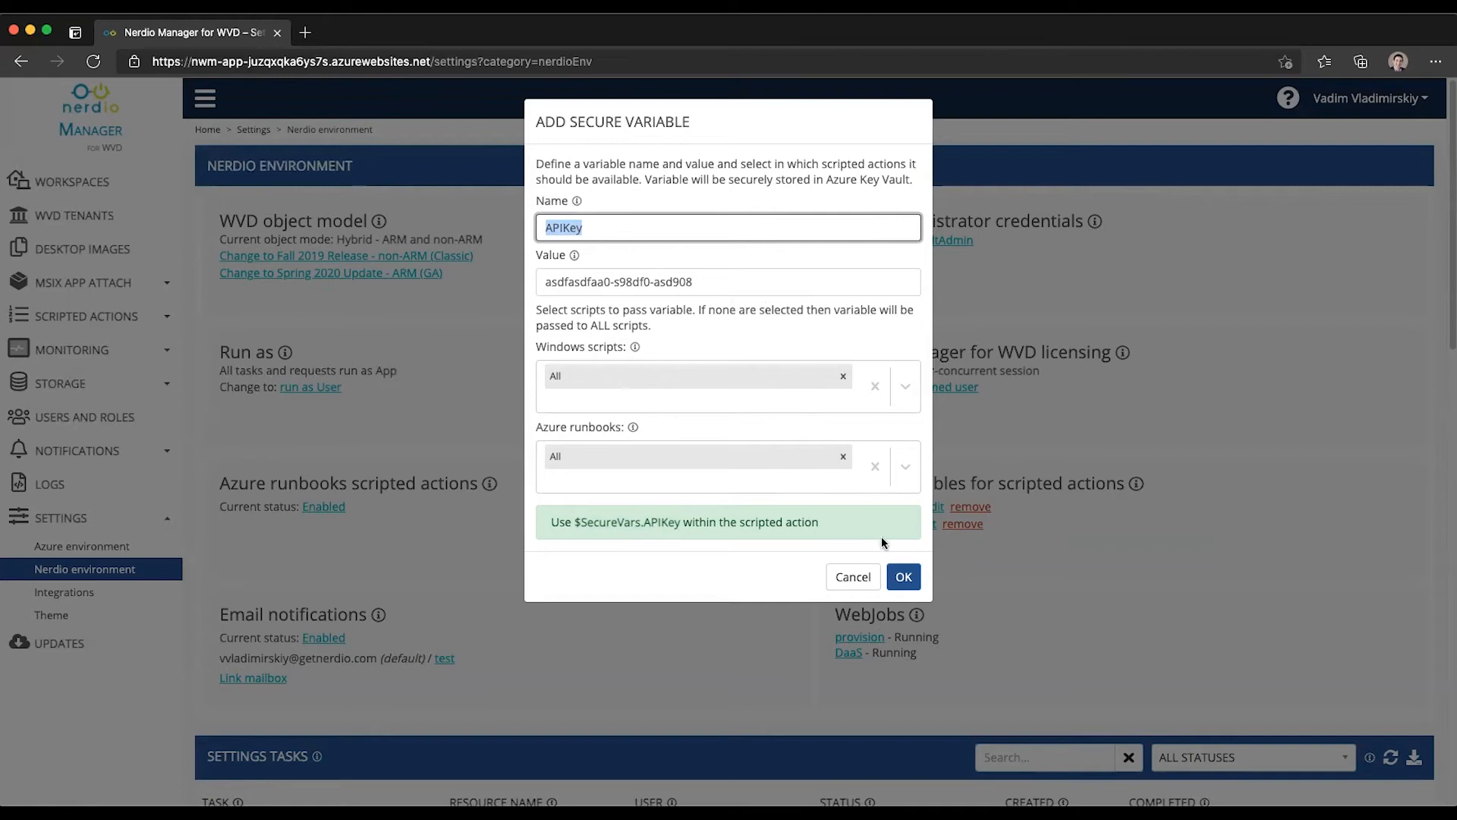
Step: Save the APIKey variable and confirm it appears in the secure variables list
left_click(903, 574)
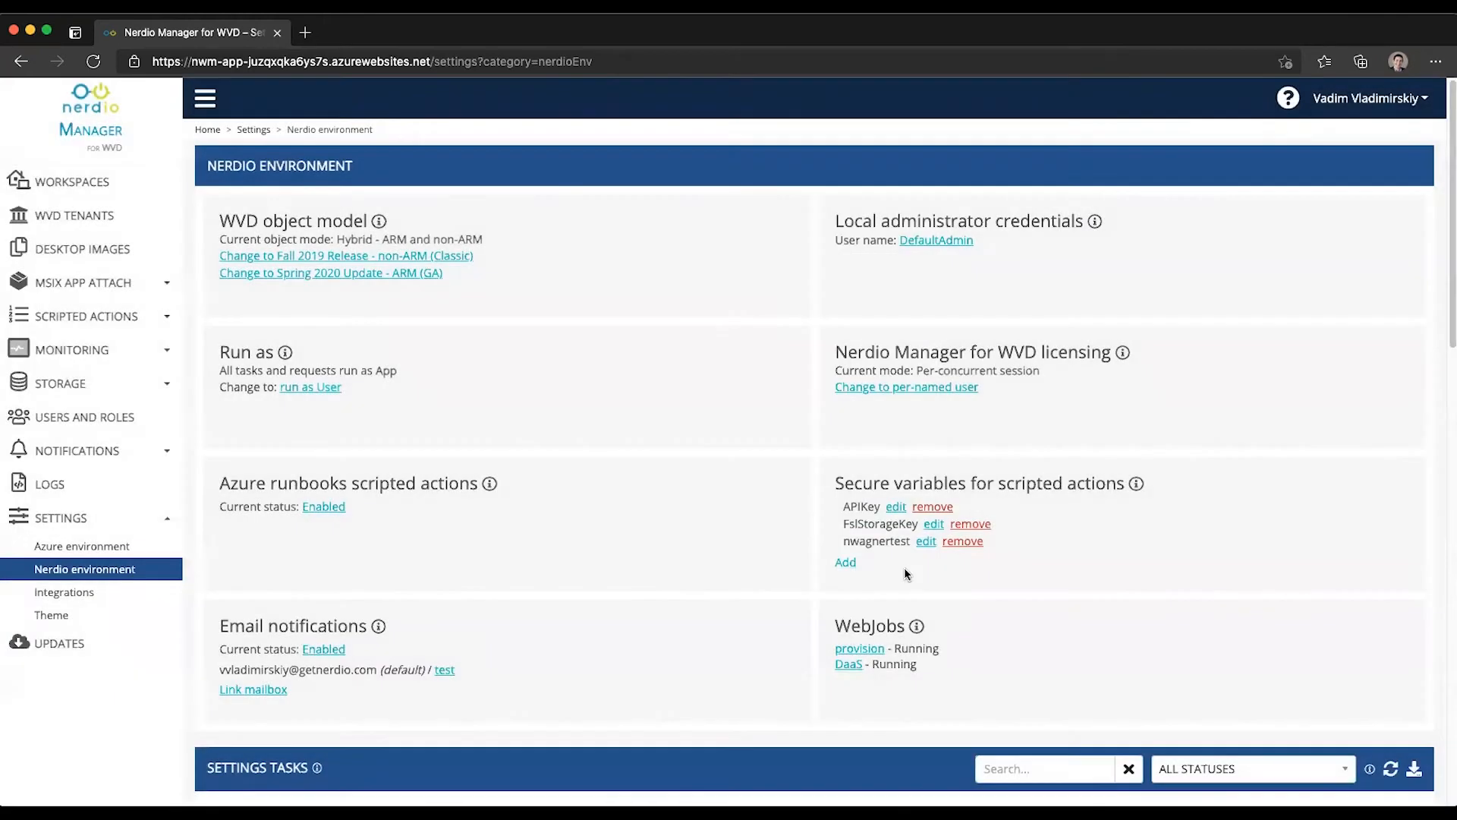
left_click_drag(843, 506, 965, 506)
left_click(976, 501)
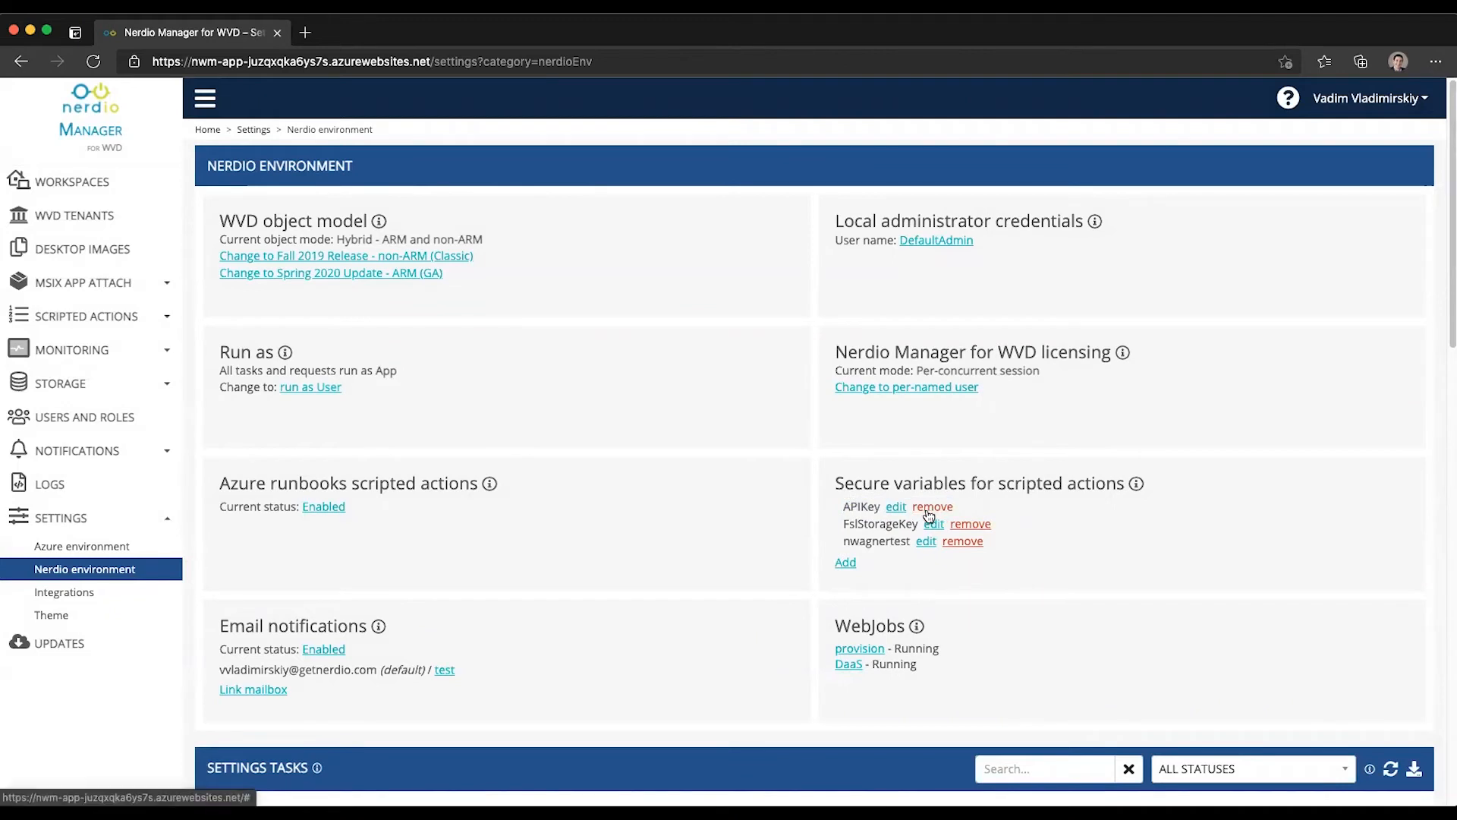
Step: Reopen APIKey to inspect its masked value, close it unchanged, and expand Scripted Actions
left_click(896, 506)
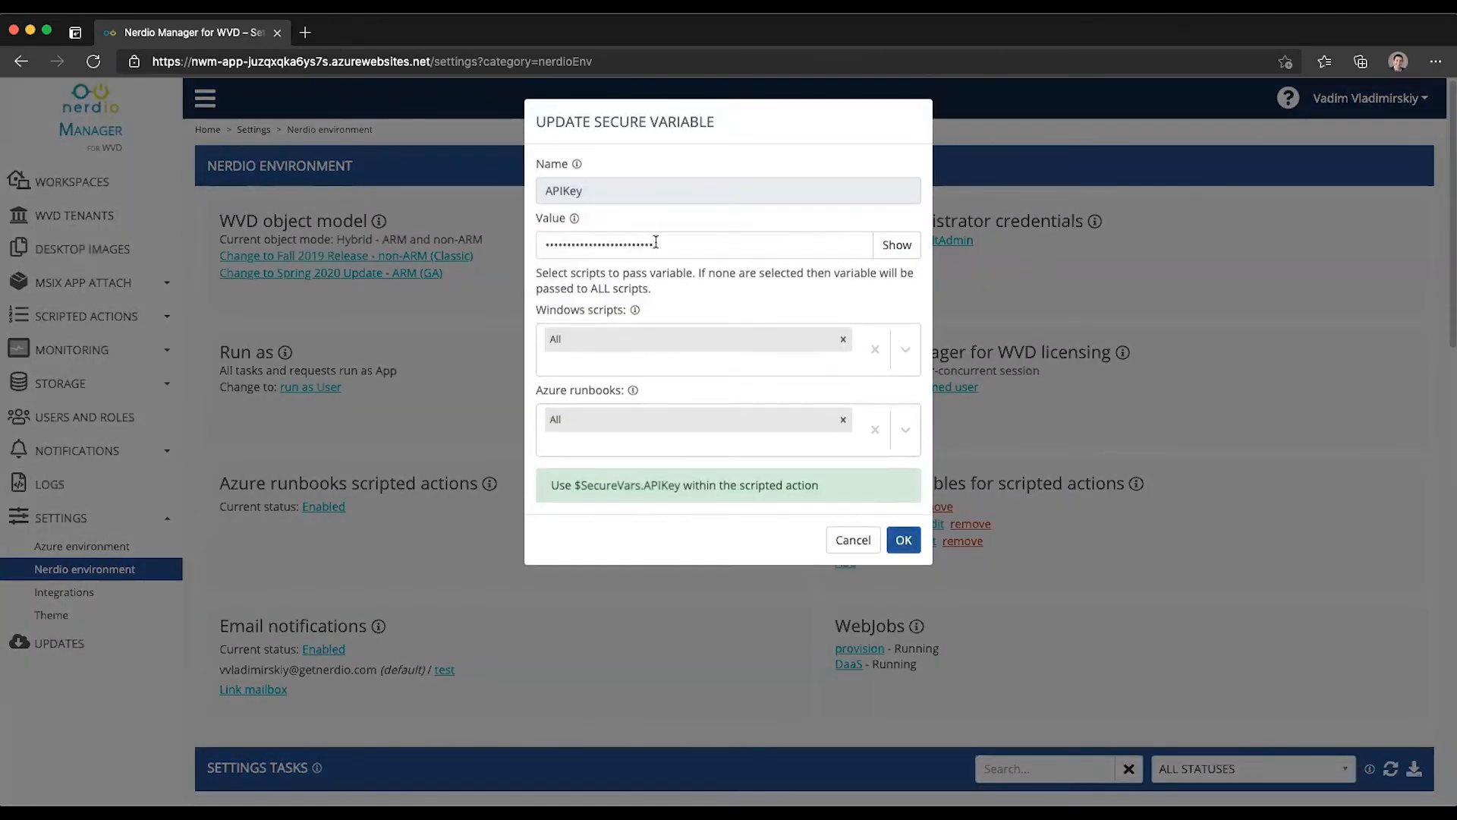
left_click(790, 250)
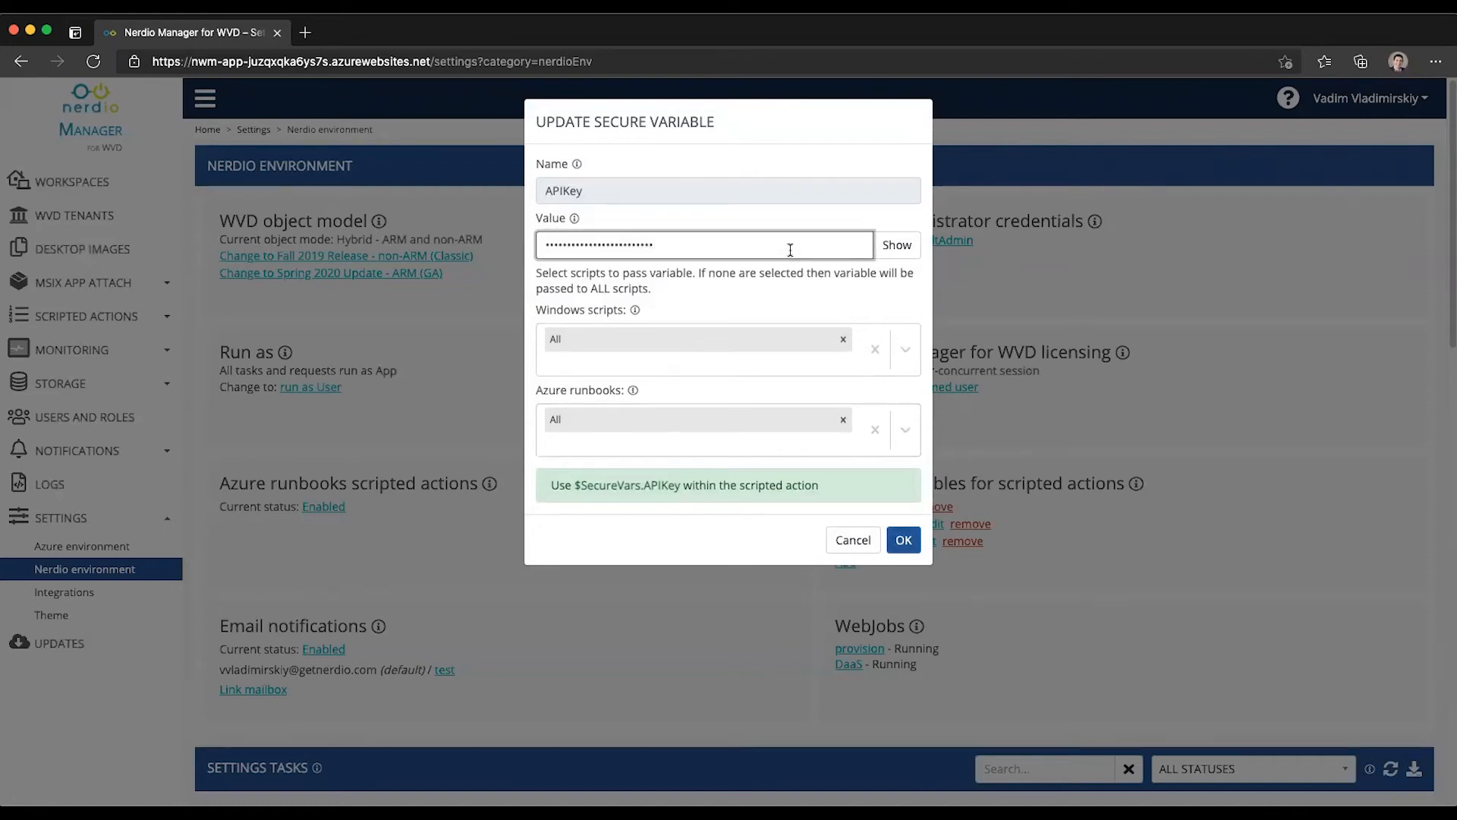
left_click(853, 541)
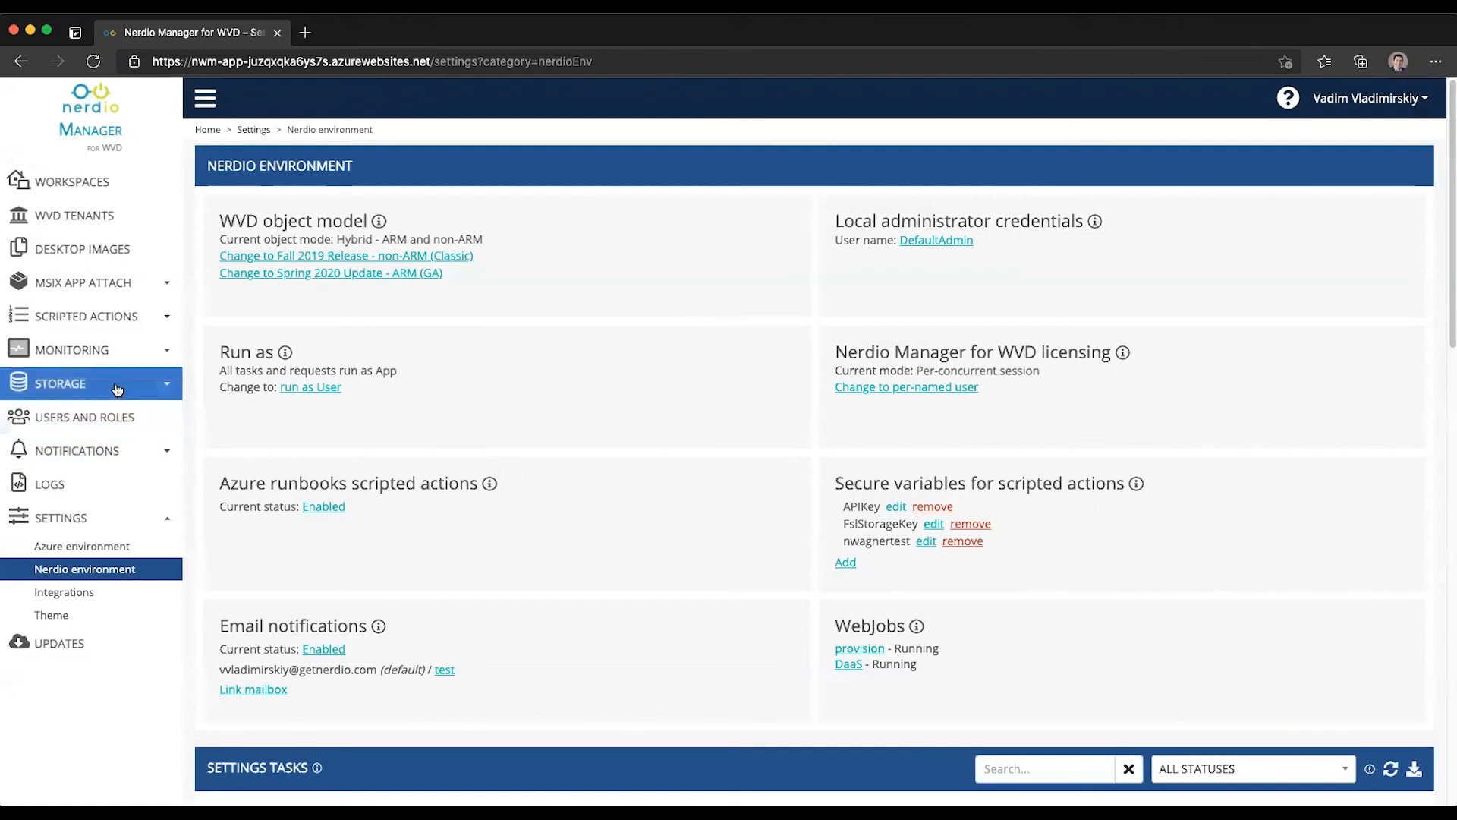
left_click(85, 318)
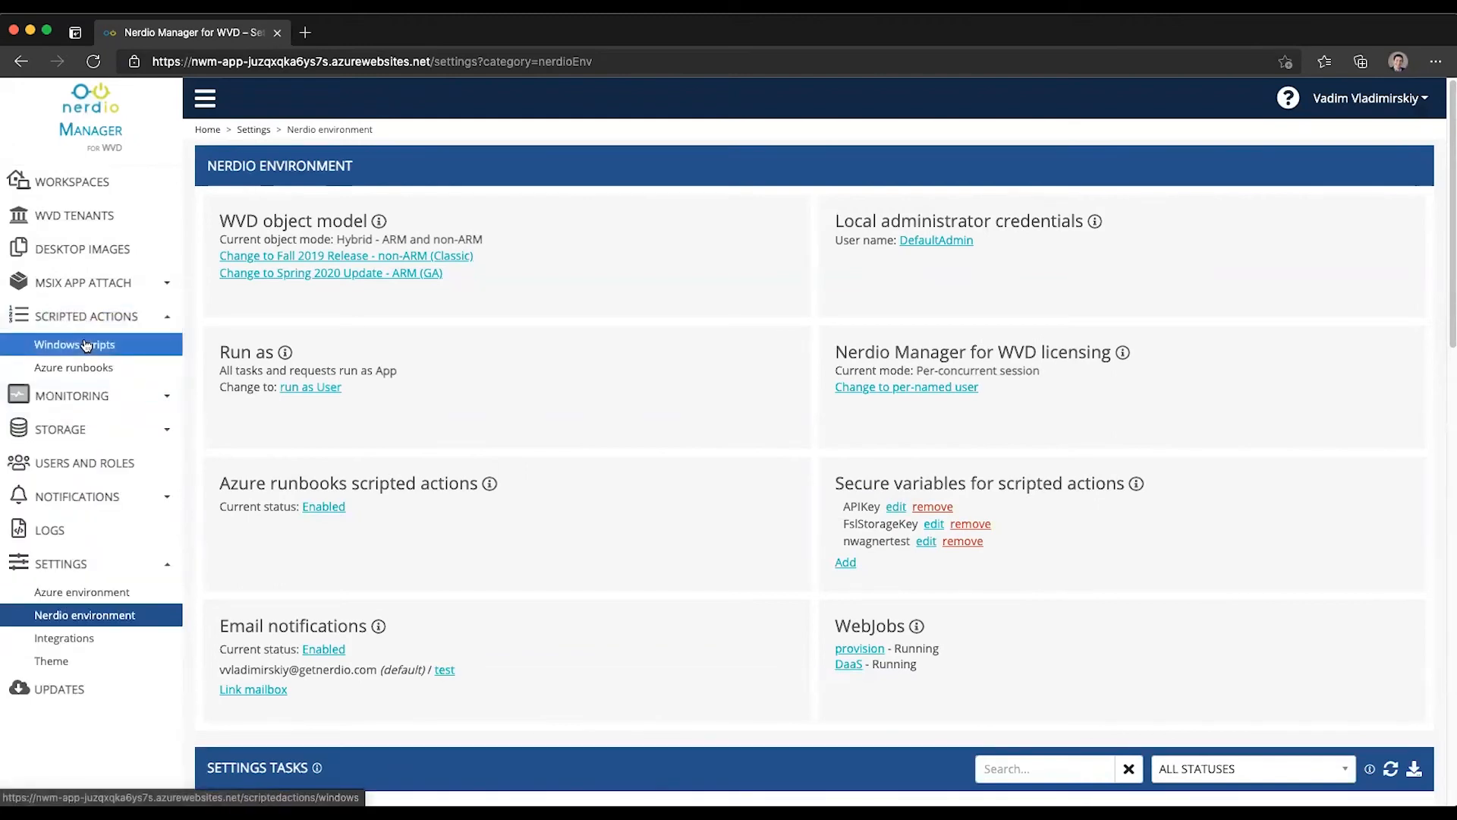
Step: Review APIKey in the Windows scripts' Secure Variables column, then return to Nerdio environment settings
left_click(86, 345)
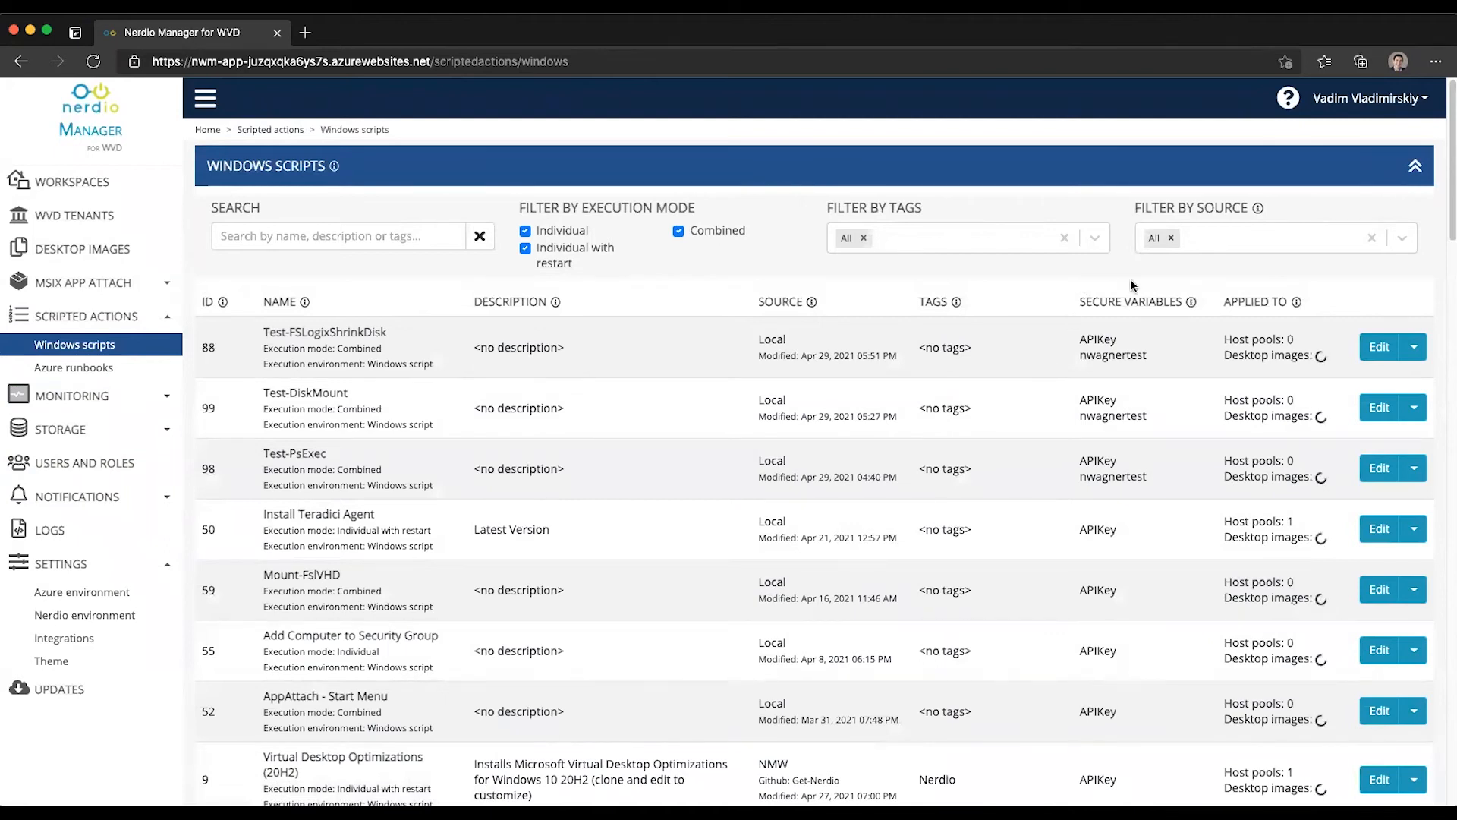
double_click(1103, 338)
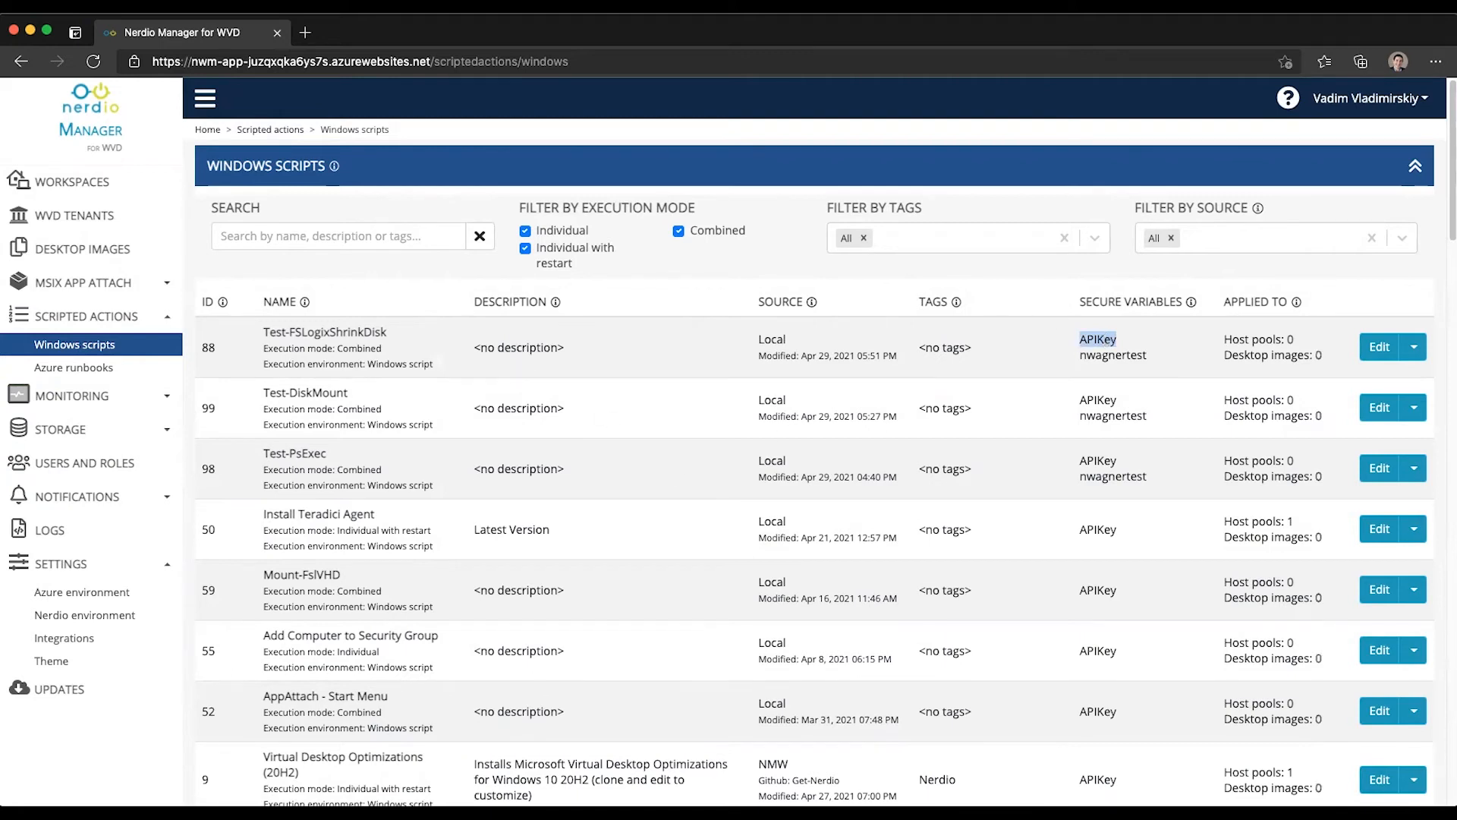
scroll(418, 474, "down", 1)
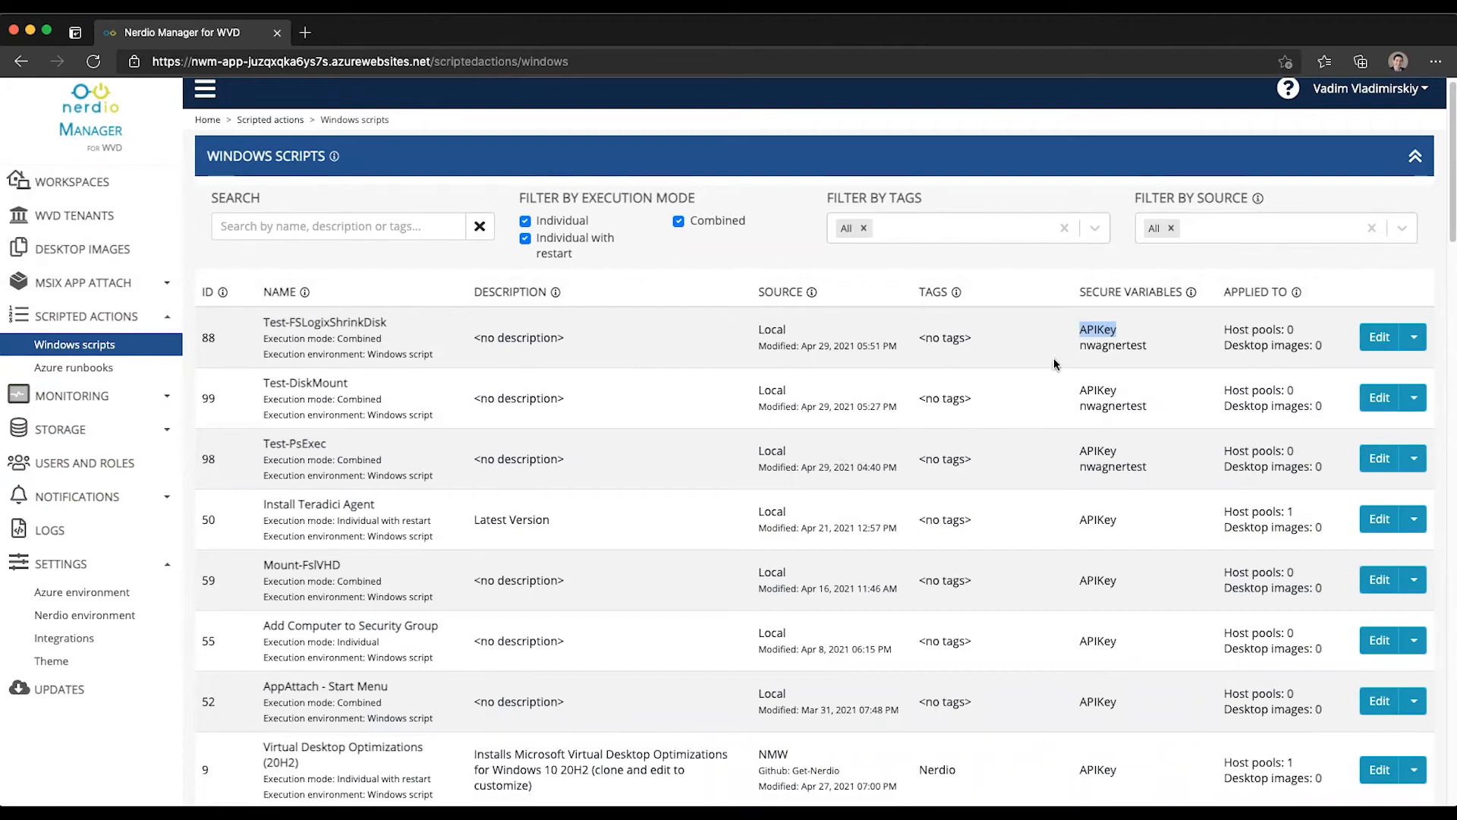
left_click(83, 615)
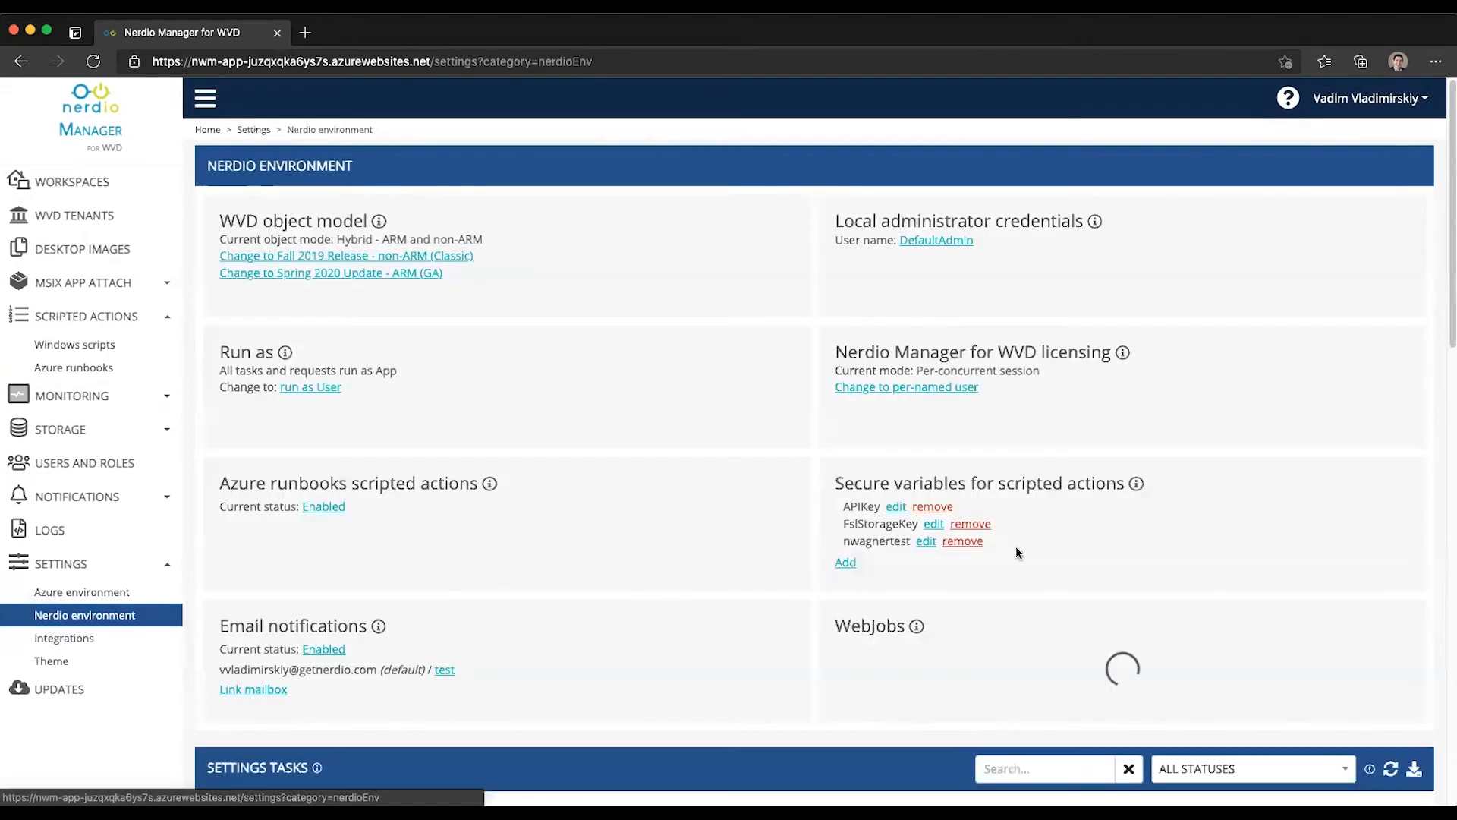
Step: Limit APIKey to the Install 7zip via Chocolatey (Combined) Windows script and save it
left_click(898, 510)
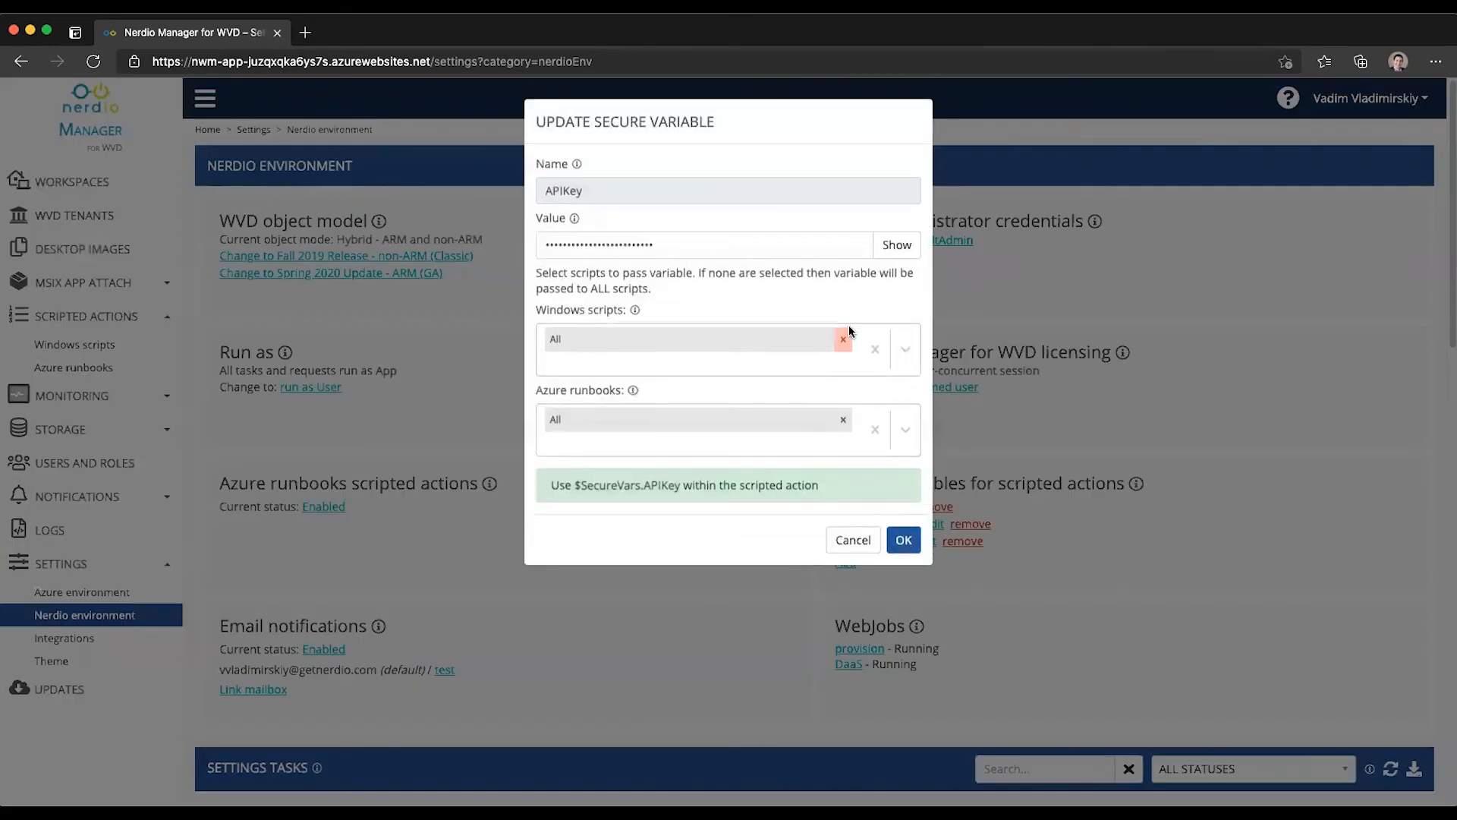
left_click(903, 355)
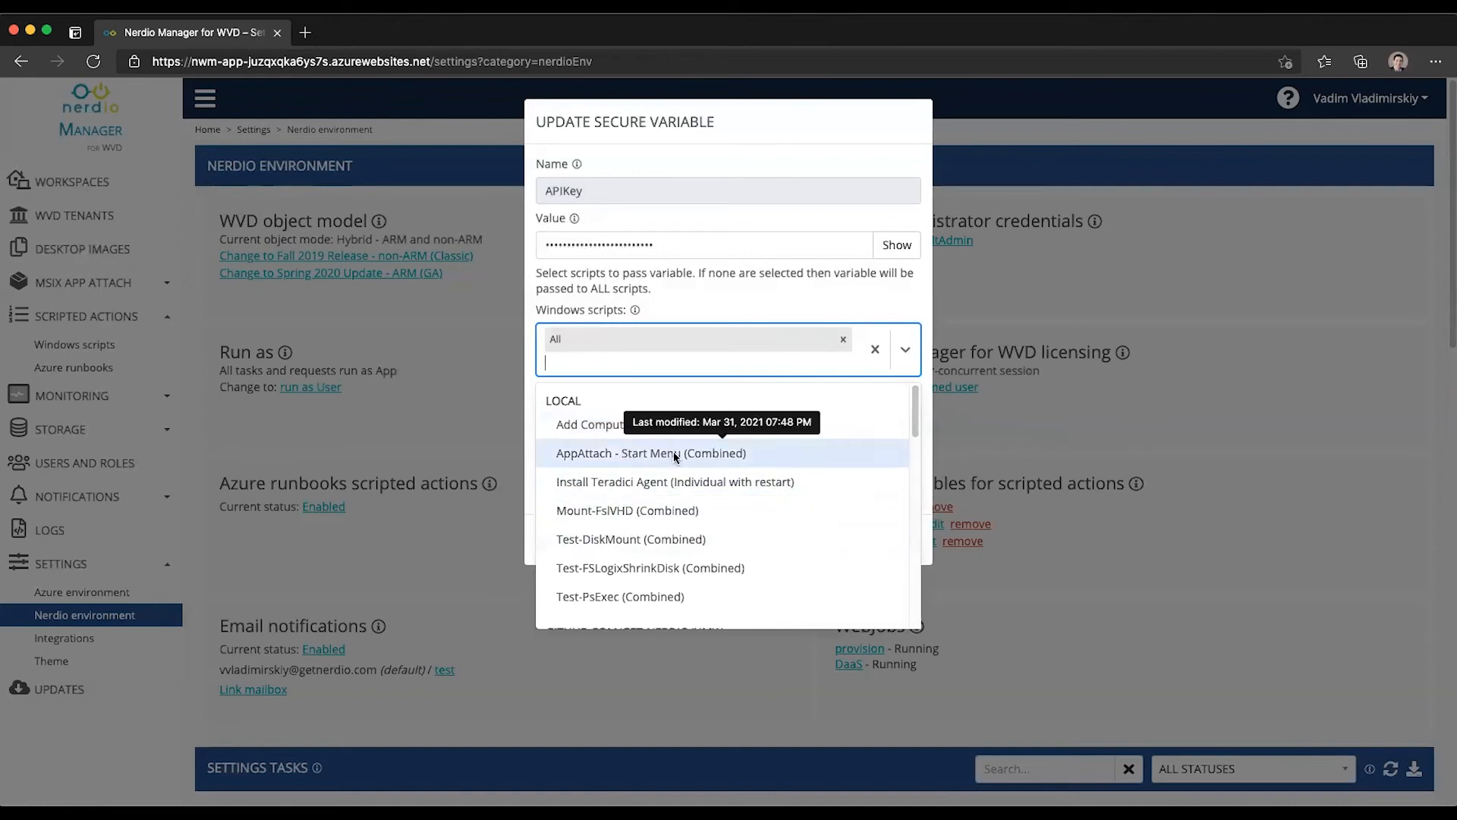
scroll(680, 492, "down", 3)
scroll(677, 494, "down", 3)
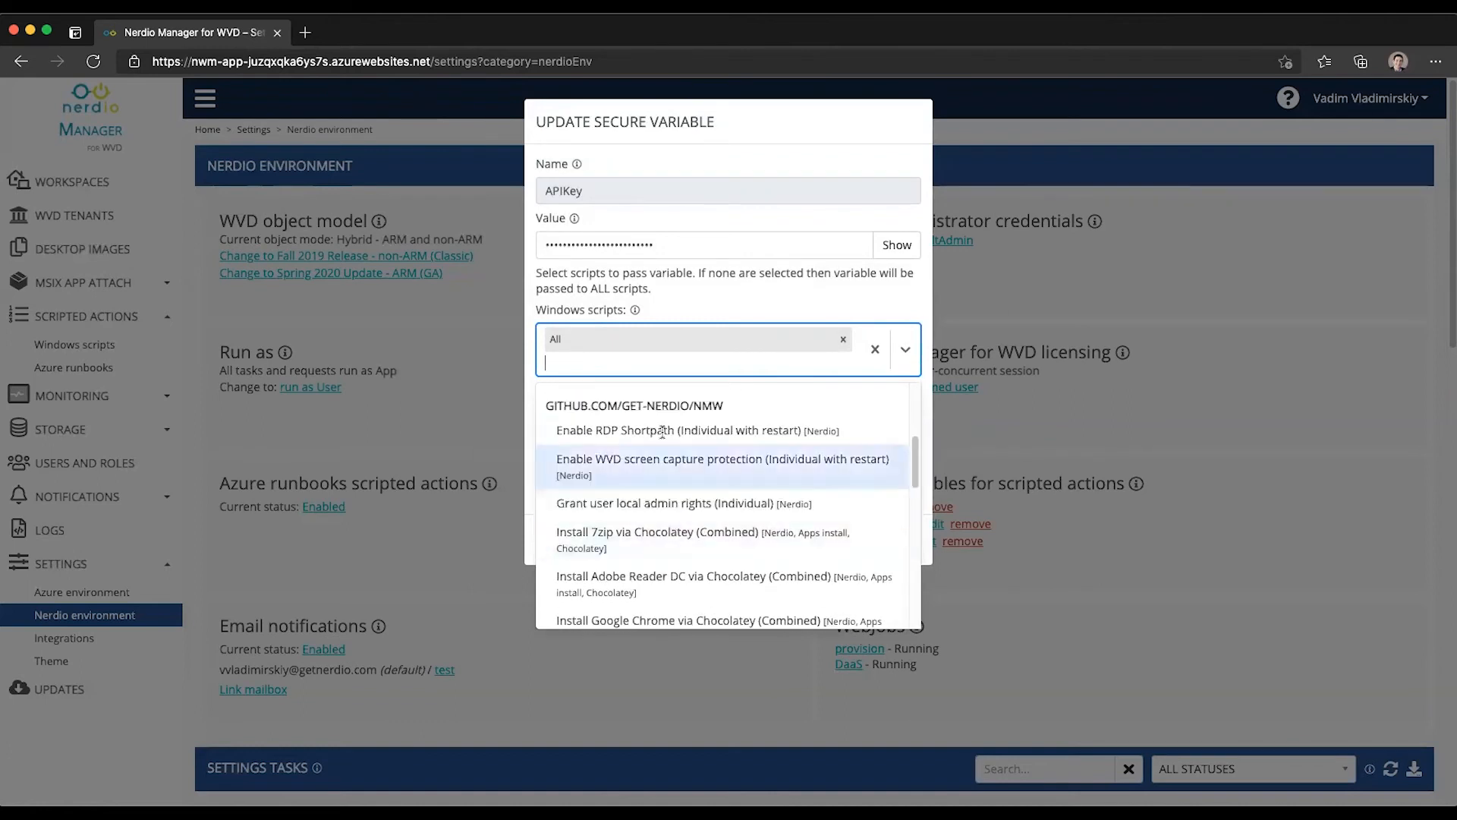
left_click(649, 540)
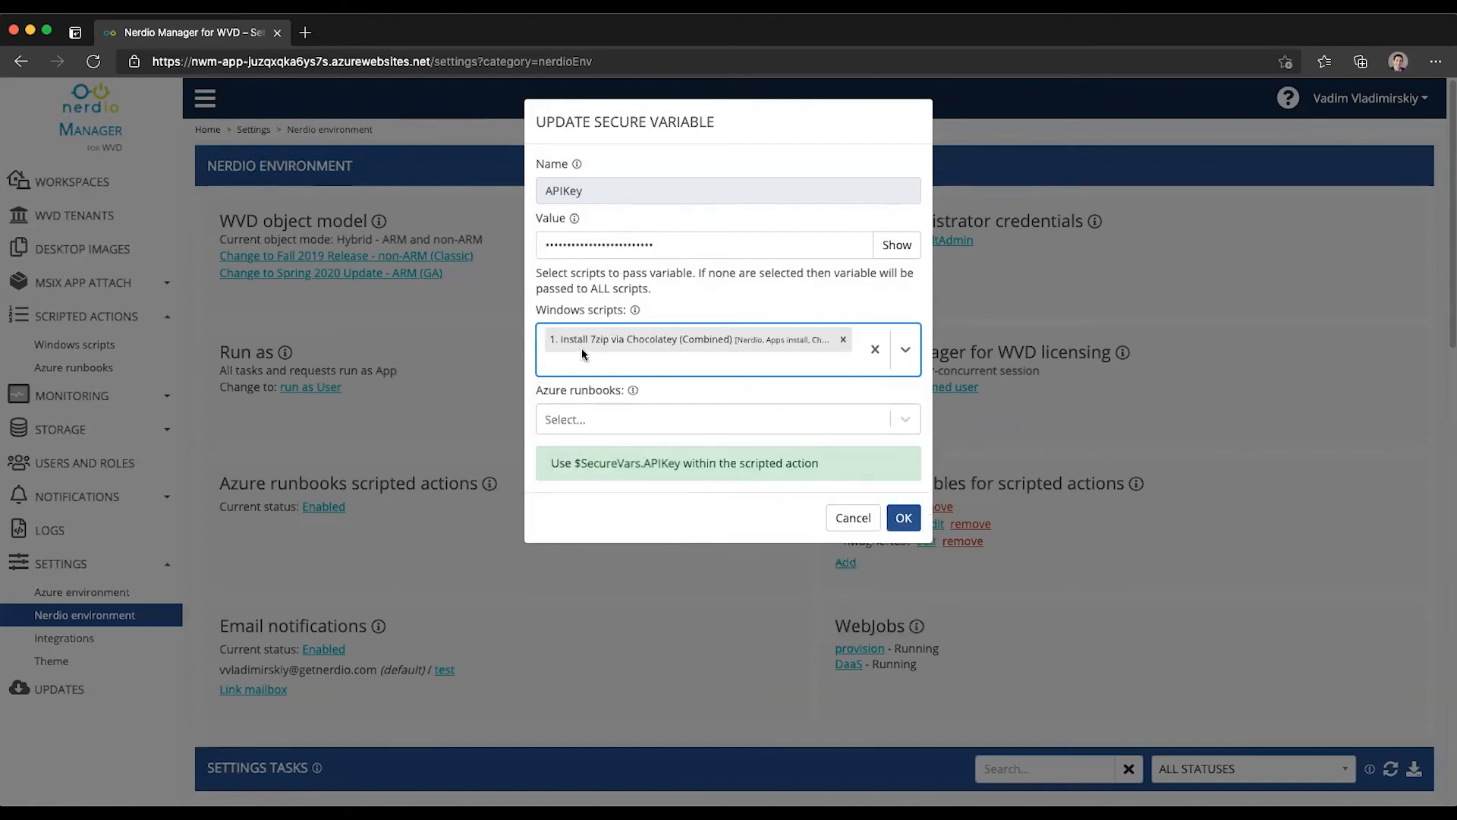
left_click(902, 520)
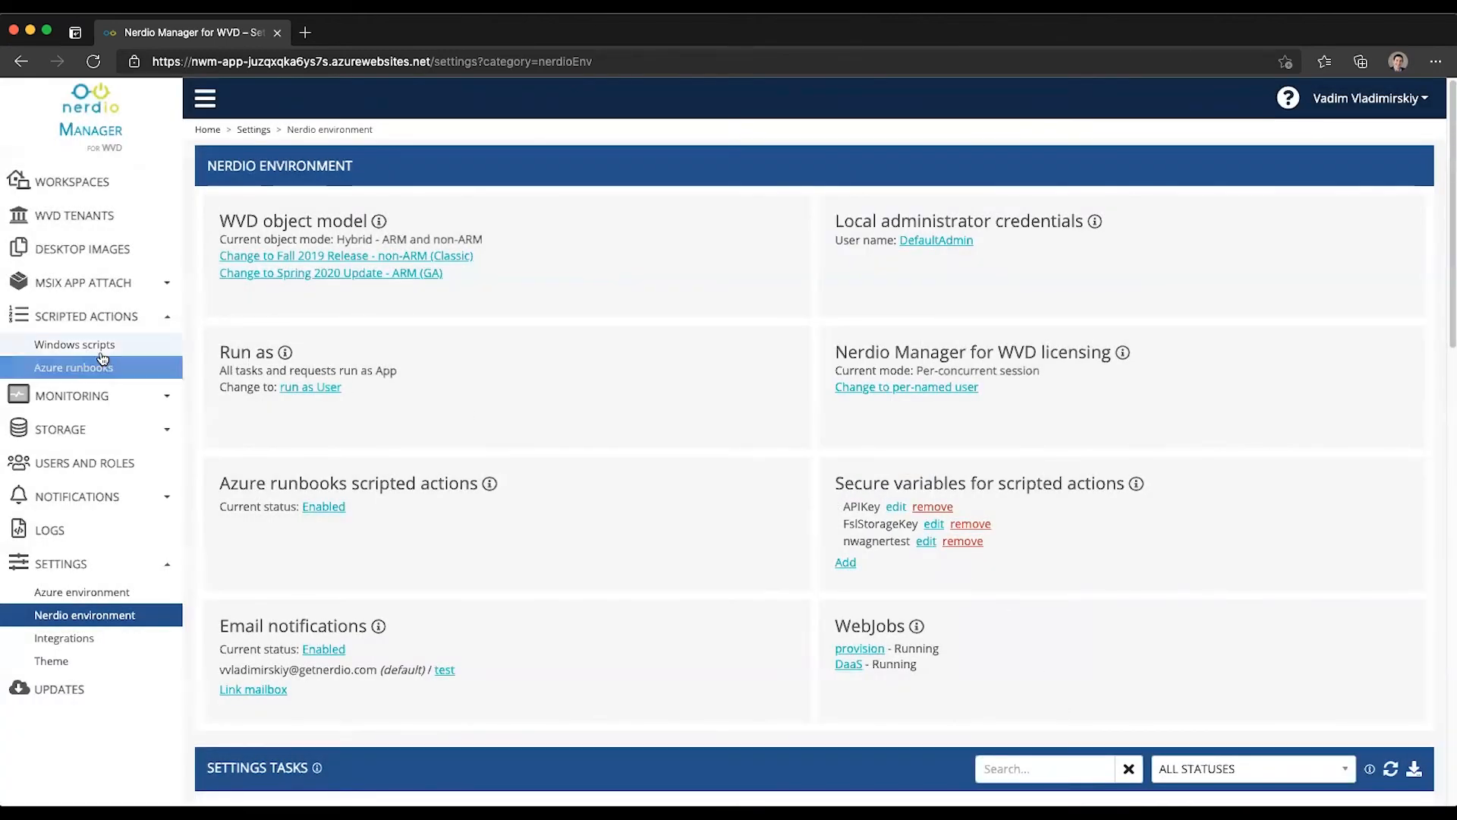
left_click(75, 344)
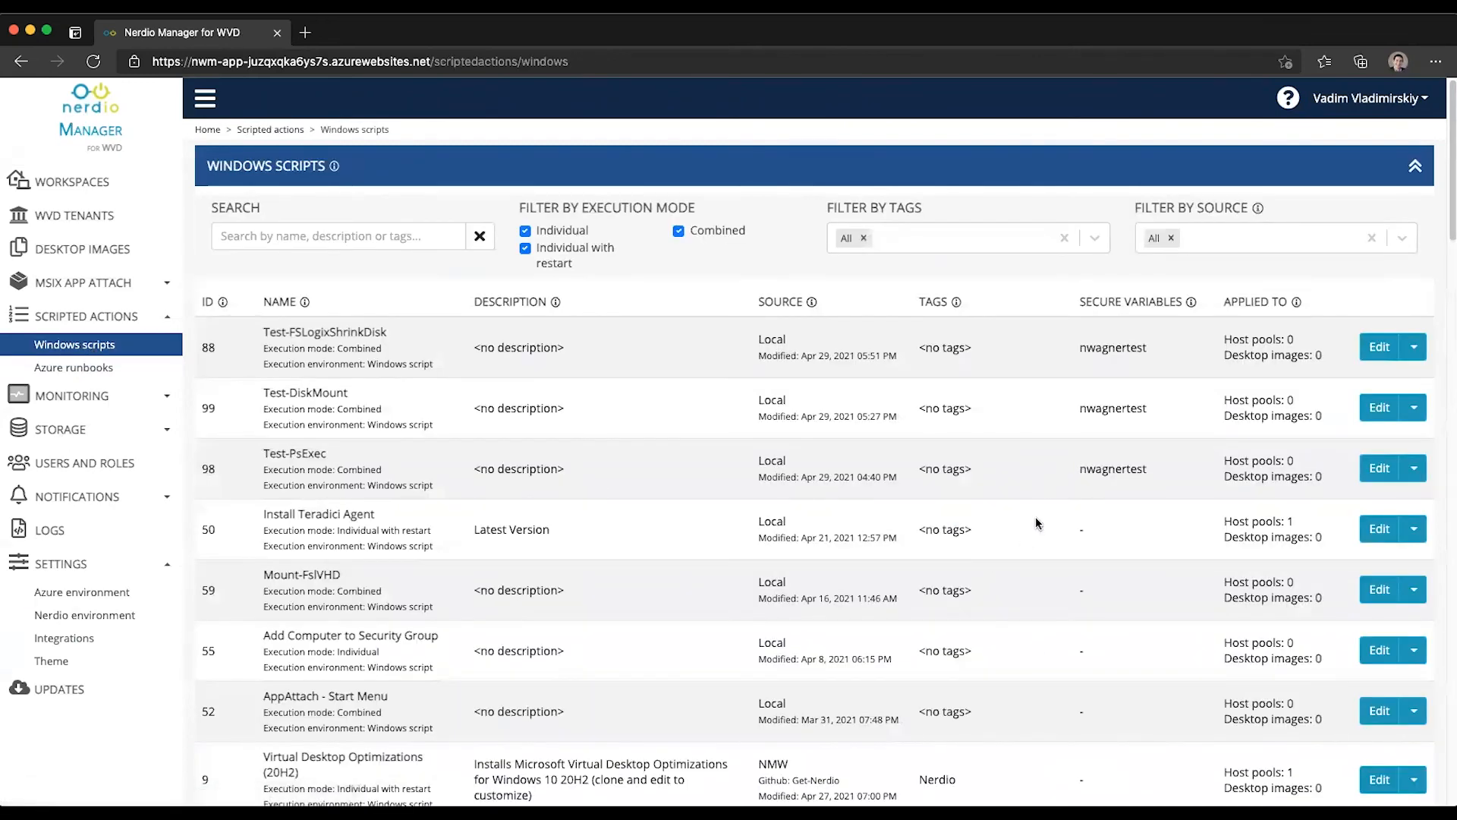
scroll(1106, 607, "down", 3)
scroll(1116, 359, "down", 10)
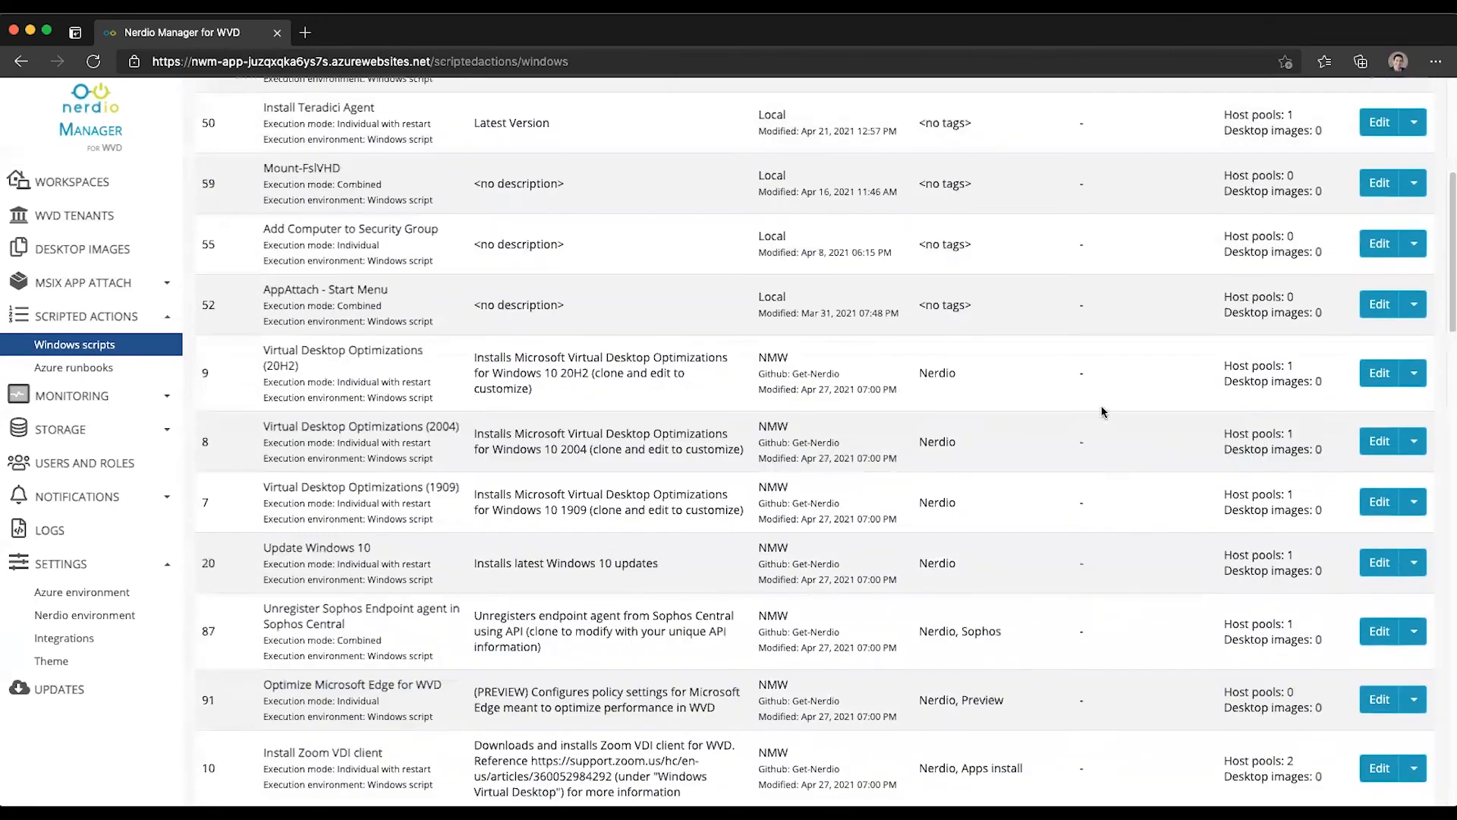
scroll(1096, 387, "down", 3)
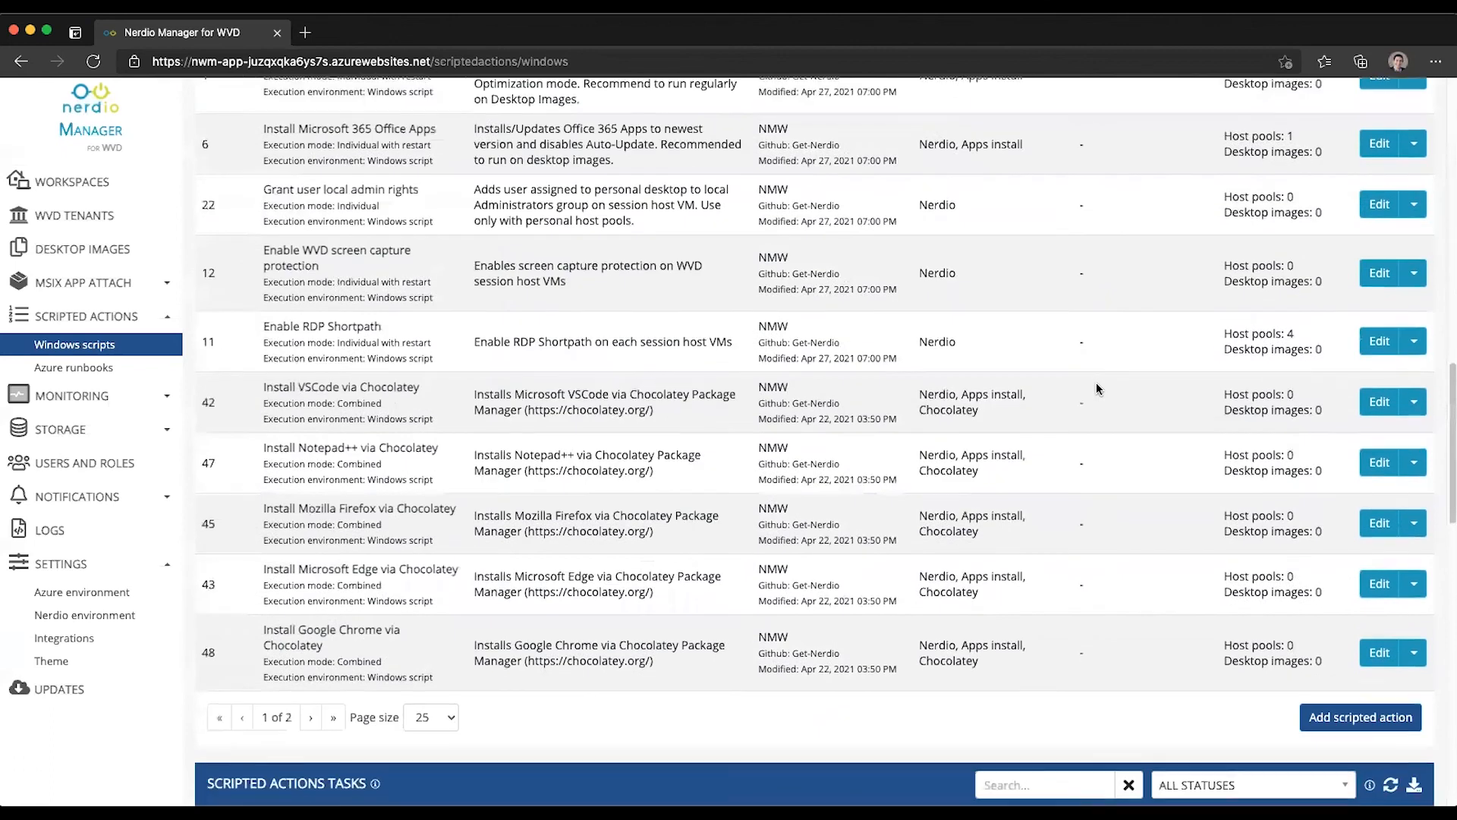
left_click(250, 786)
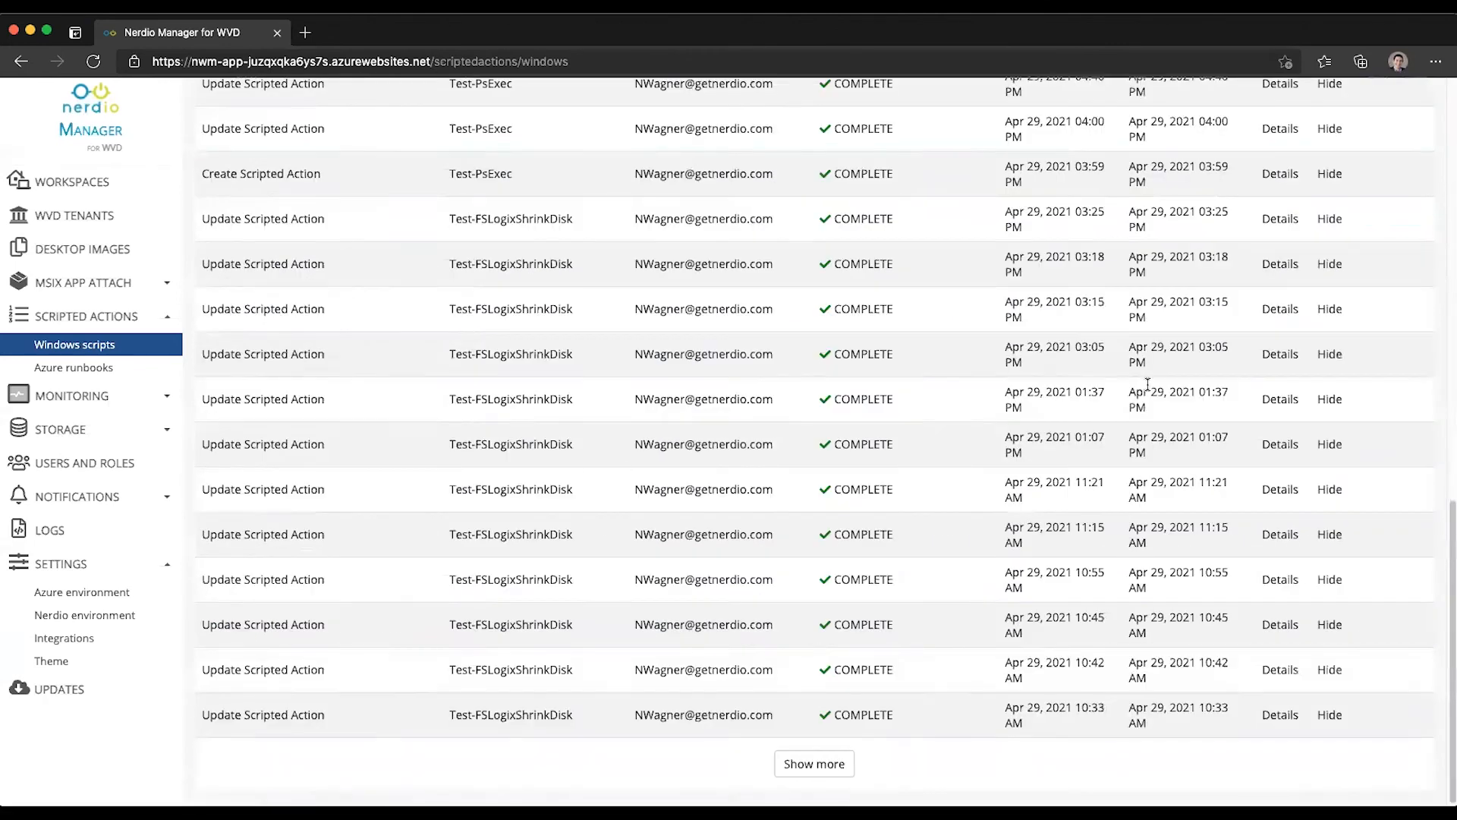
scroll(1146, 386, "up", 13)
left_click_drag(1146, 440, 1086, 449)
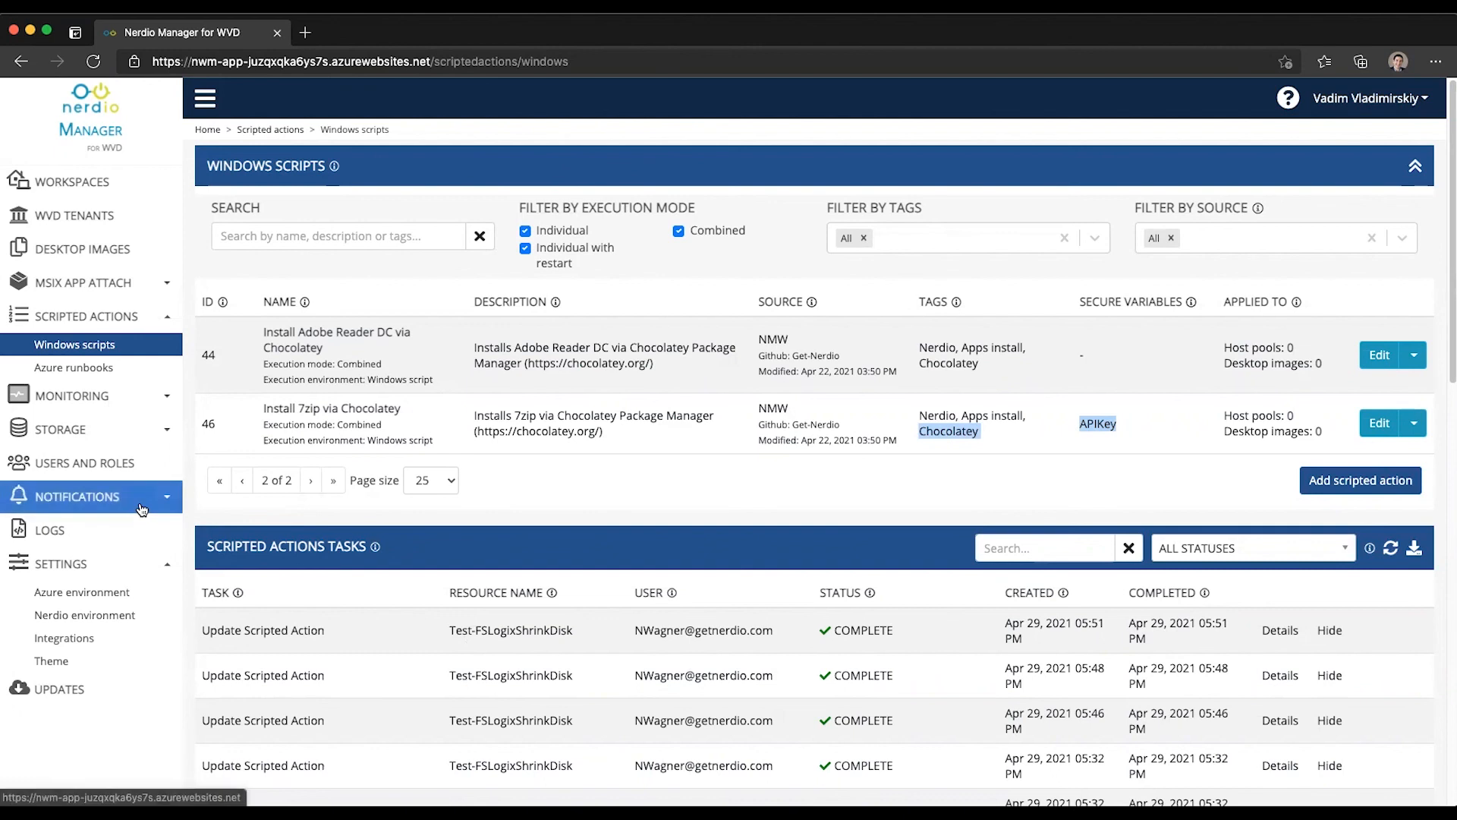
left_click(120, 627)
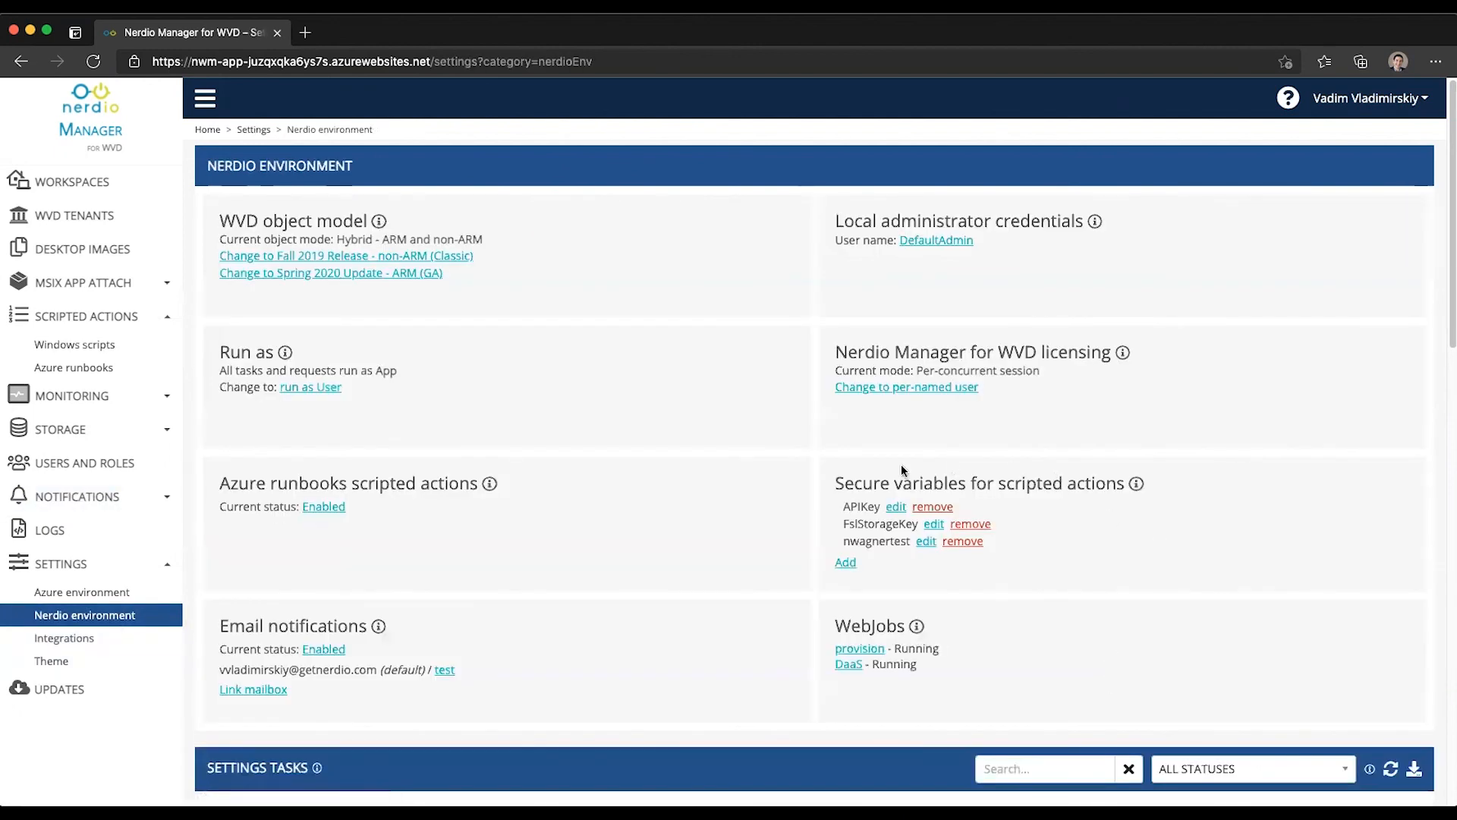